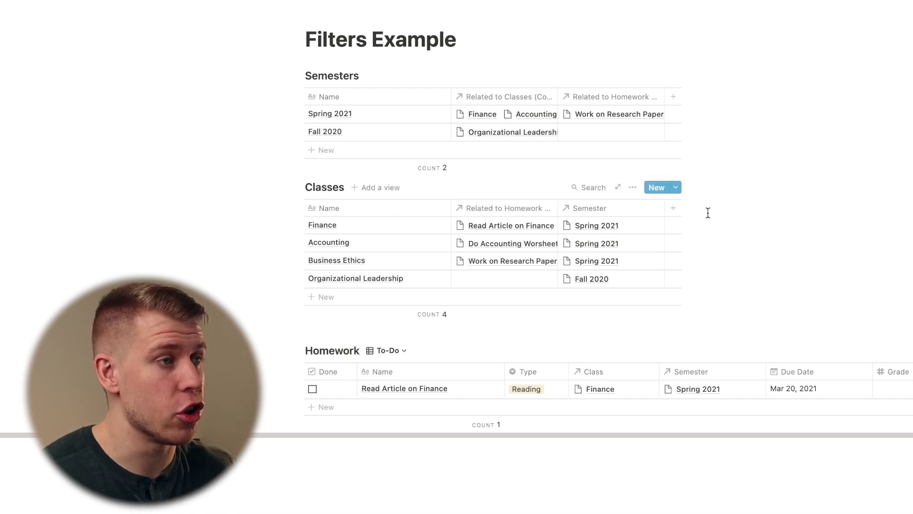
# Add a Name-contains filter with an empty value to the Classes Default view
pyautogui.click(633, 189)
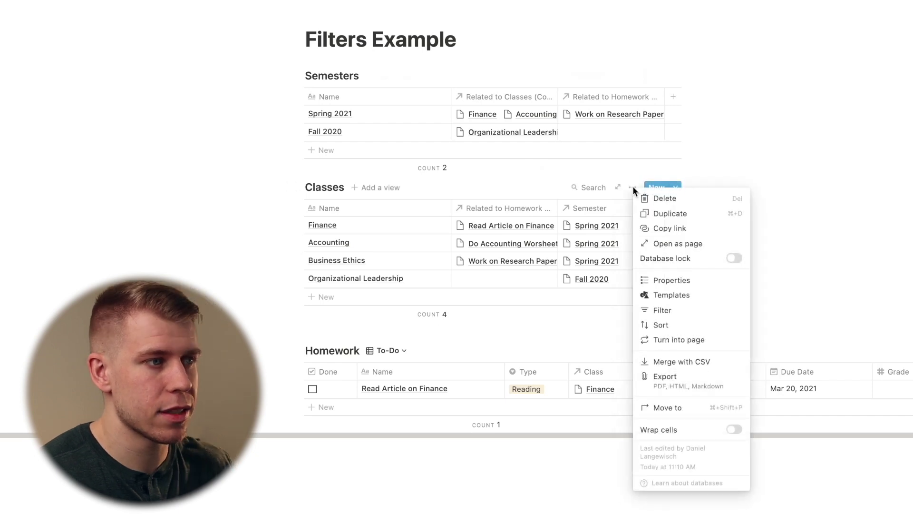
pyautogui.click(666, 310)
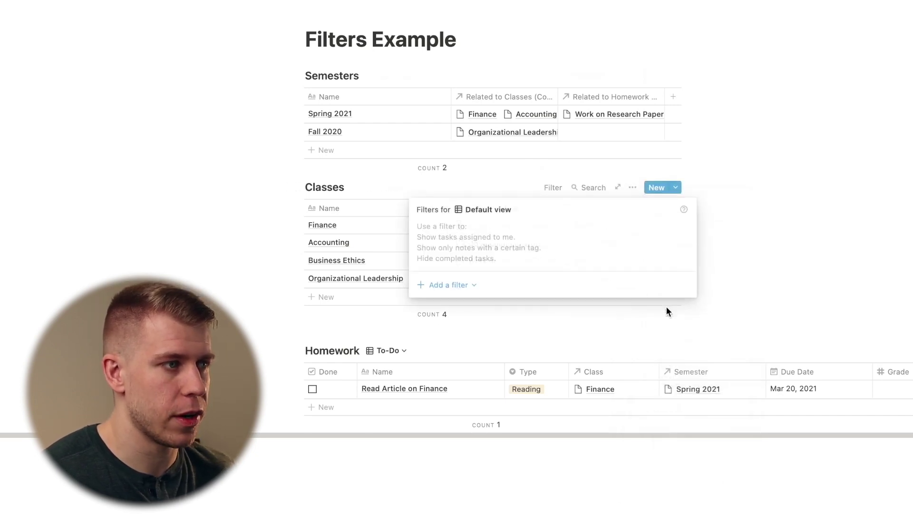
pyautogui.click(440, 285)
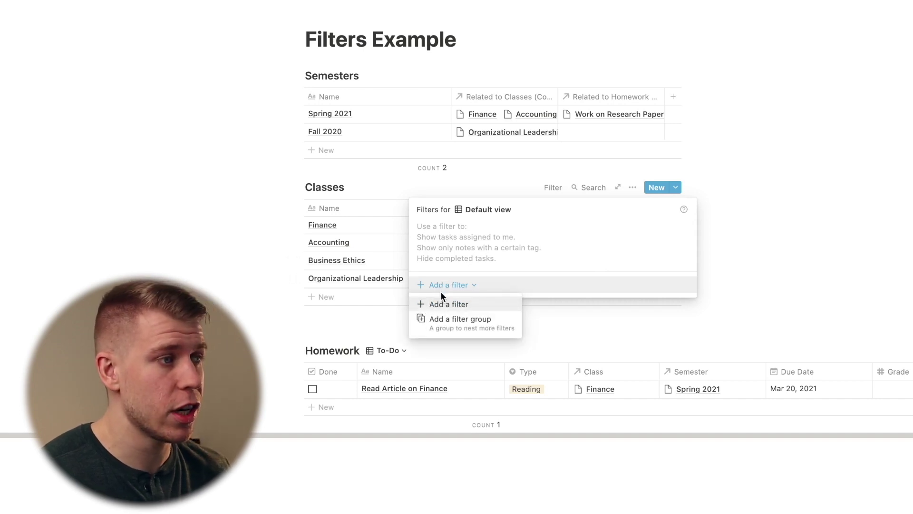
pyautogui.click(438, 302)
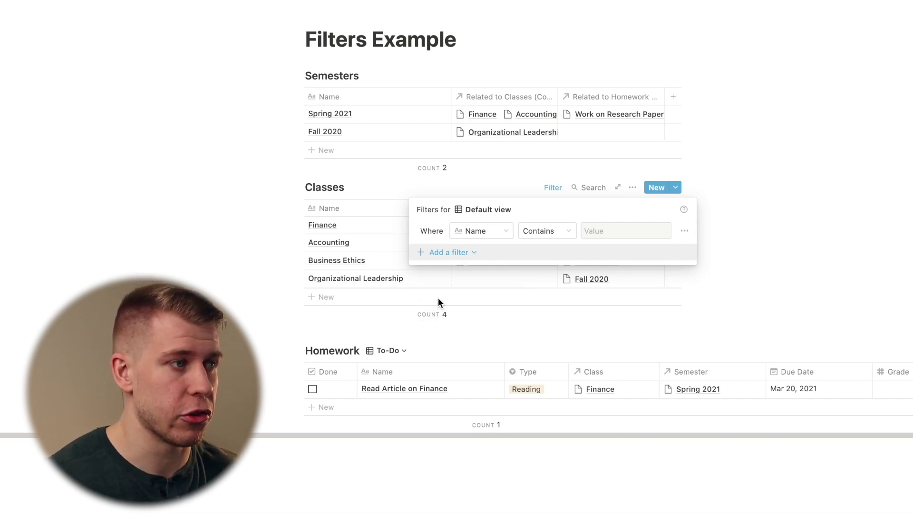
pyautogui.click(603, 232)
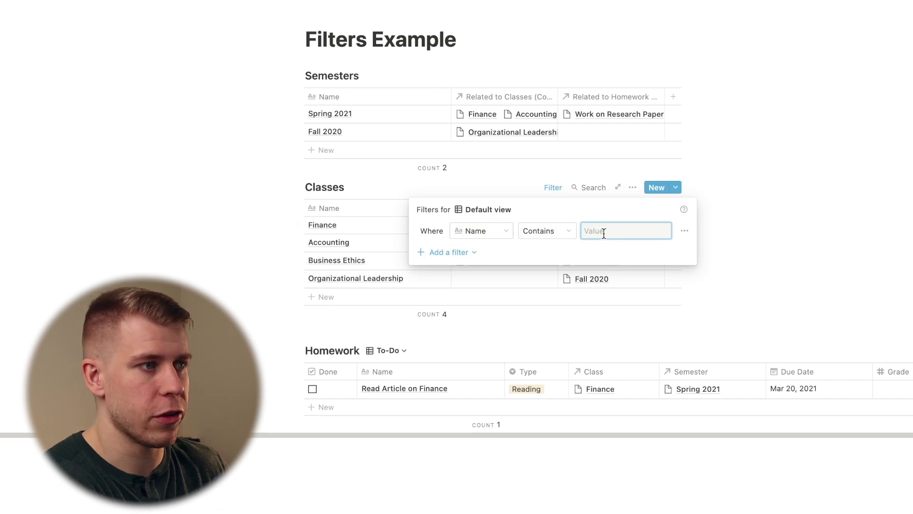
pyautogui.write('F')
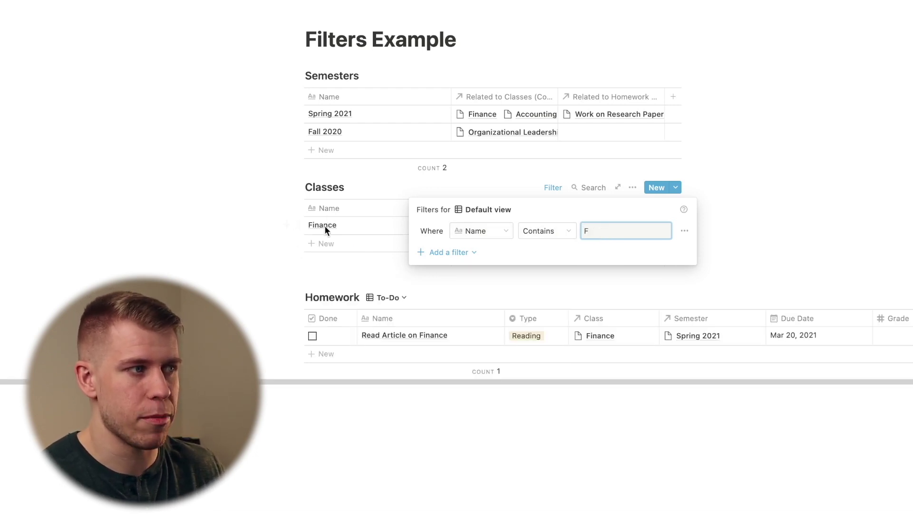
pyautogui.press('BackSpace')
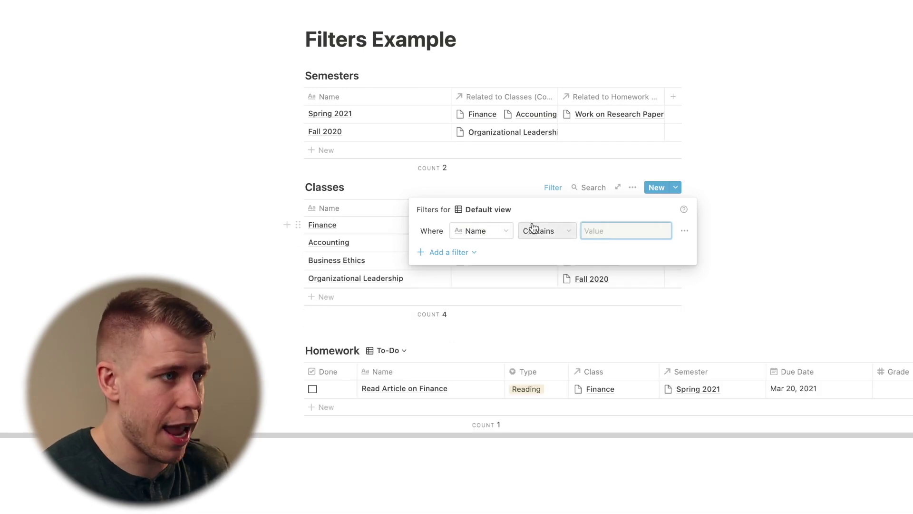
pyautogui.click(499, 231)
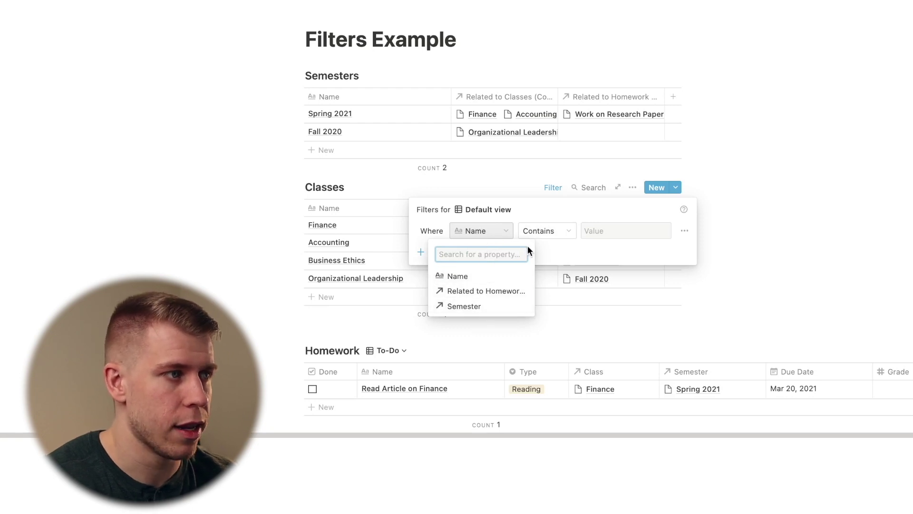
pyautogui.click(559, 232)
pyautogui.click(562, 235)
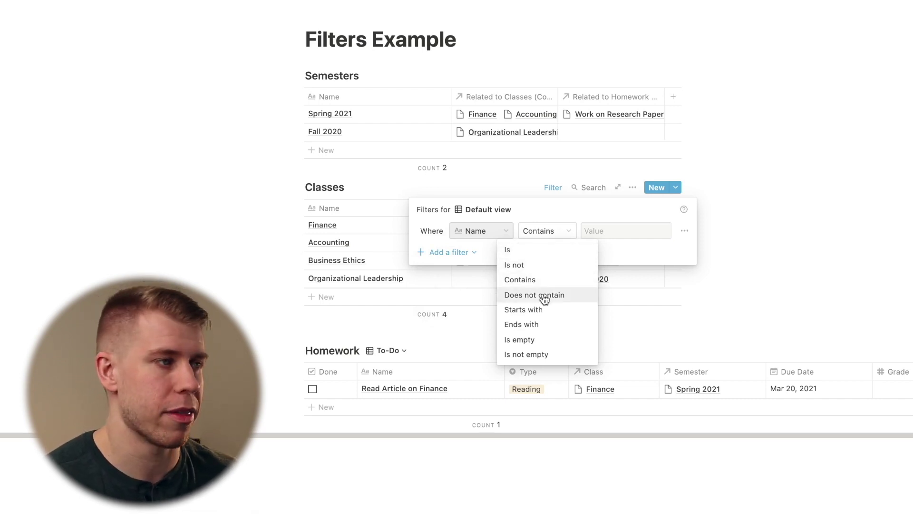
pyautogui.click(552, 209)
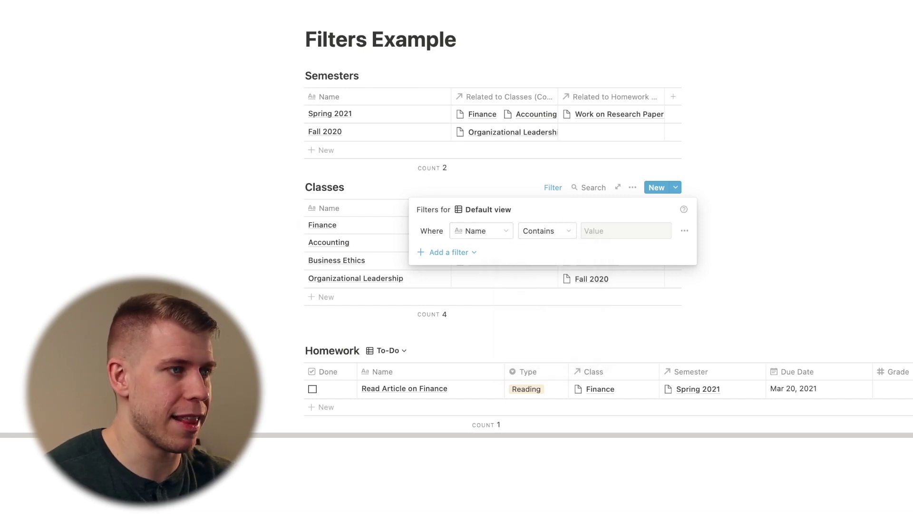
pyautogui.click(804, 240)
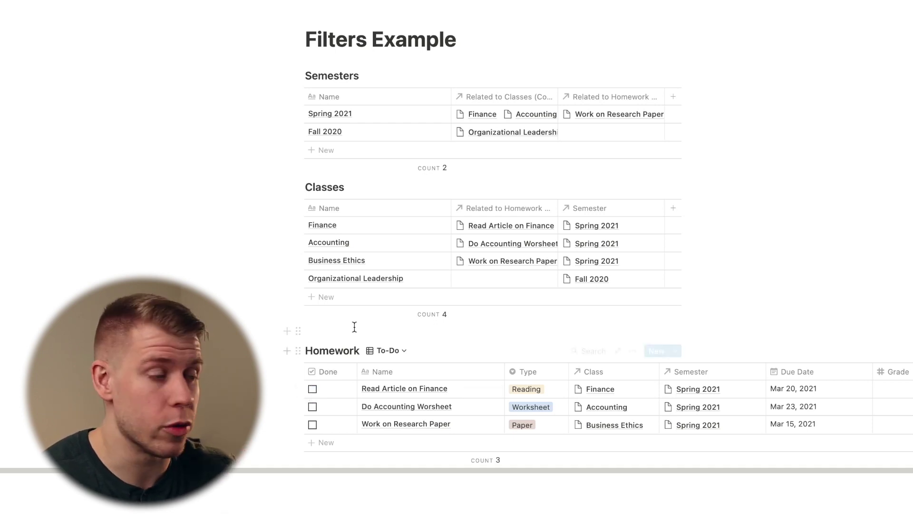
# Filter the To-Do view to Done is unchecked, then tick Read Article on Finance done
pyautogui.click(632, 351)
pyautogui.click(692, 474)
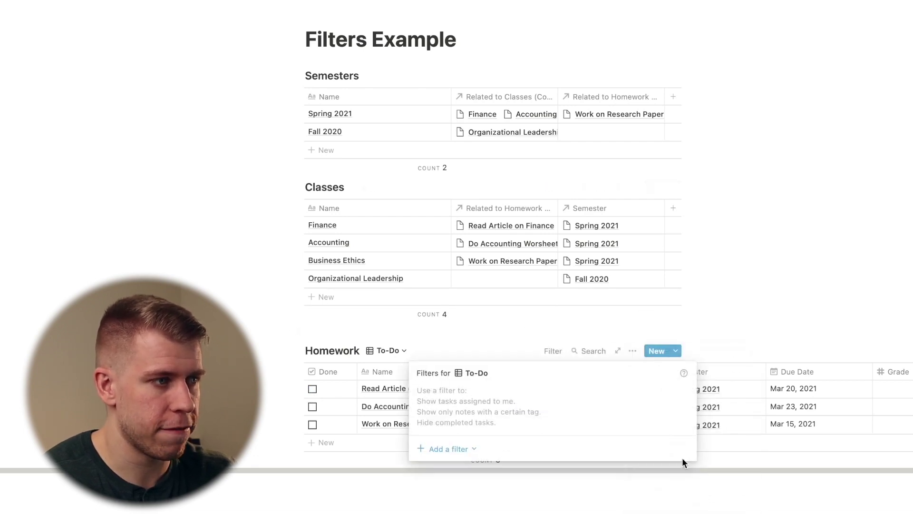
pyautogui.click(449, 451)
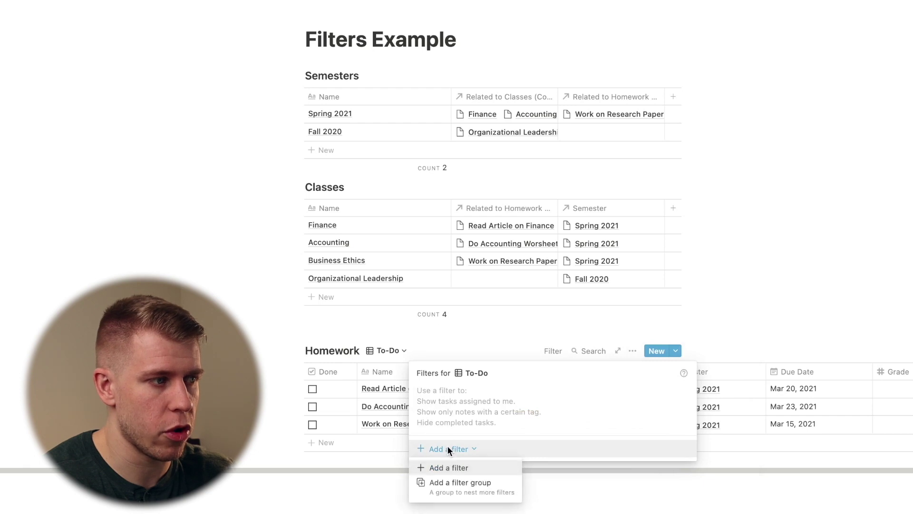
pyautogui.click(445, 467)
pyautogui.click(490, 398)
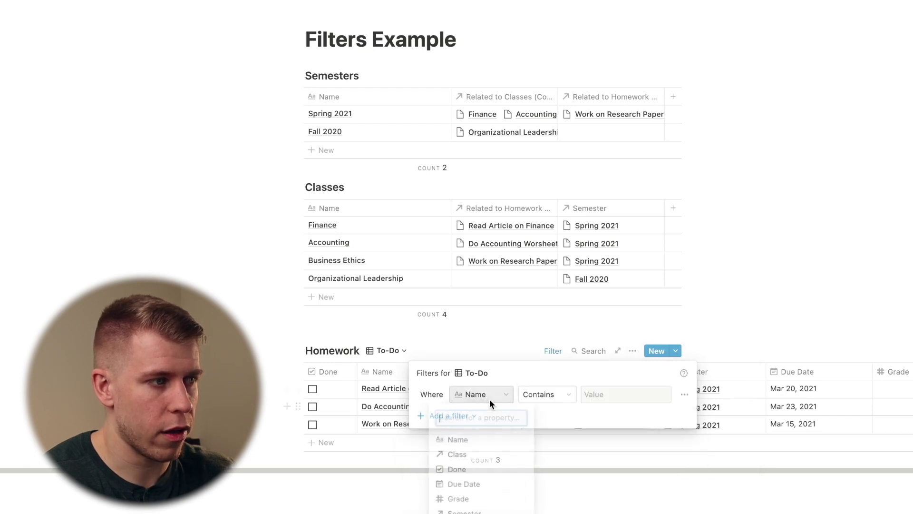
pyautogui.click(475, 469)
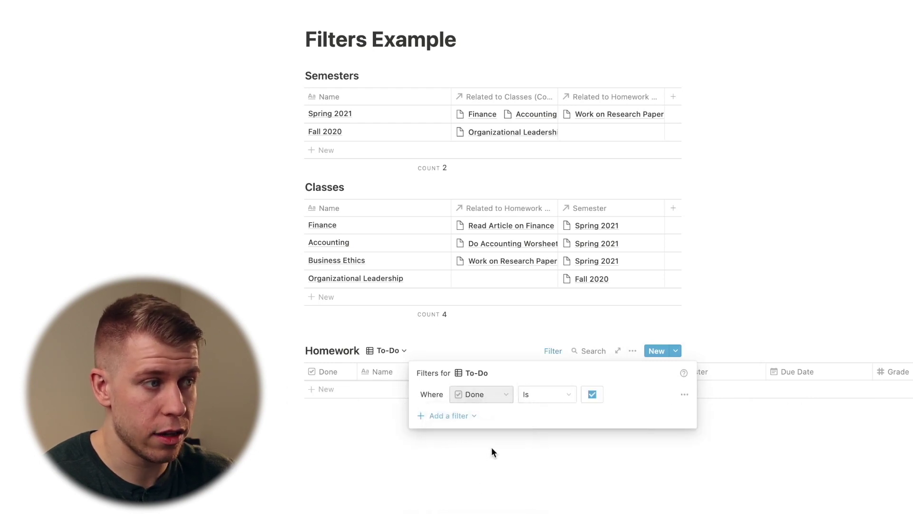
pyautogui.click(592, 394)
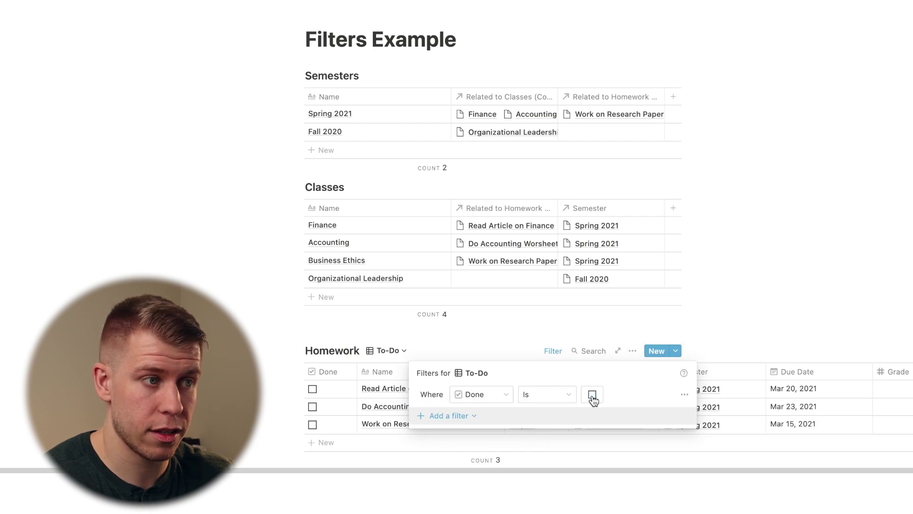
pyautogui.press('Escape')
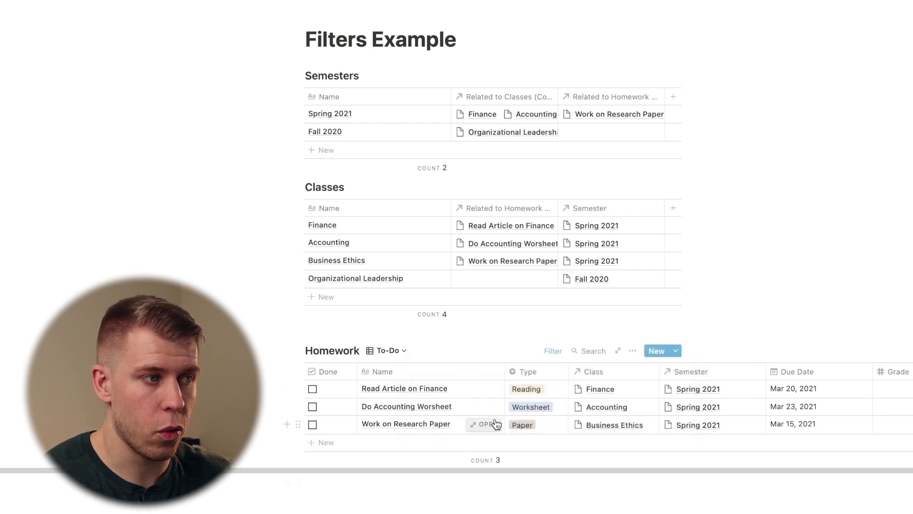
pyautogui.click(313, 389)
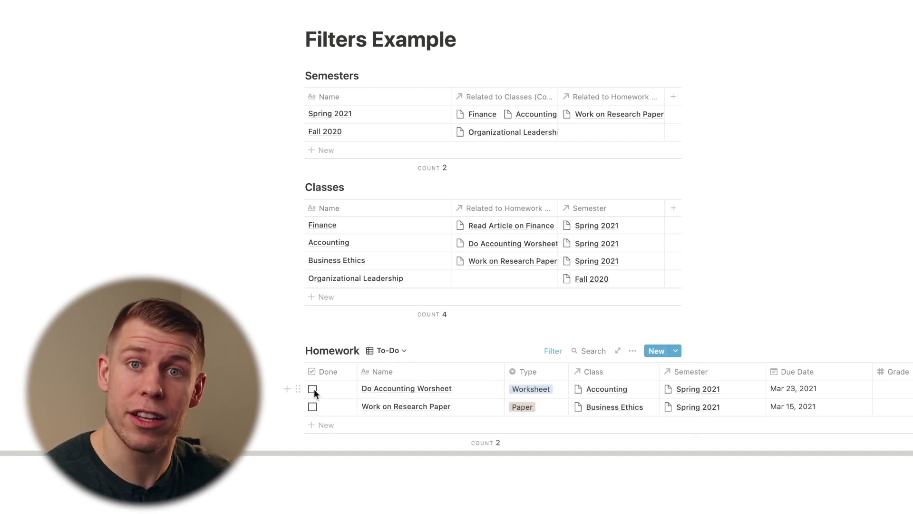
# Switch Homework to the Completed view and filter it to Done is checked
pyautogui.click(404, 353)
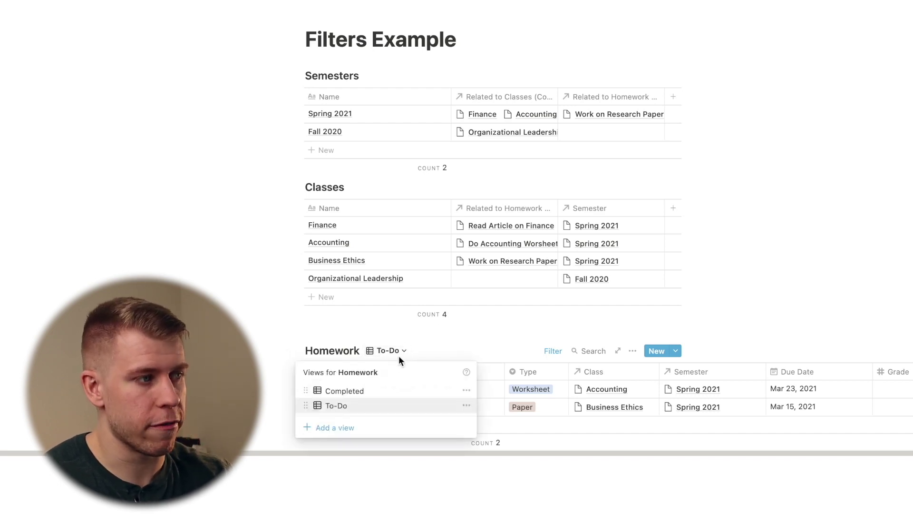
pyautogui.click(367, 389)
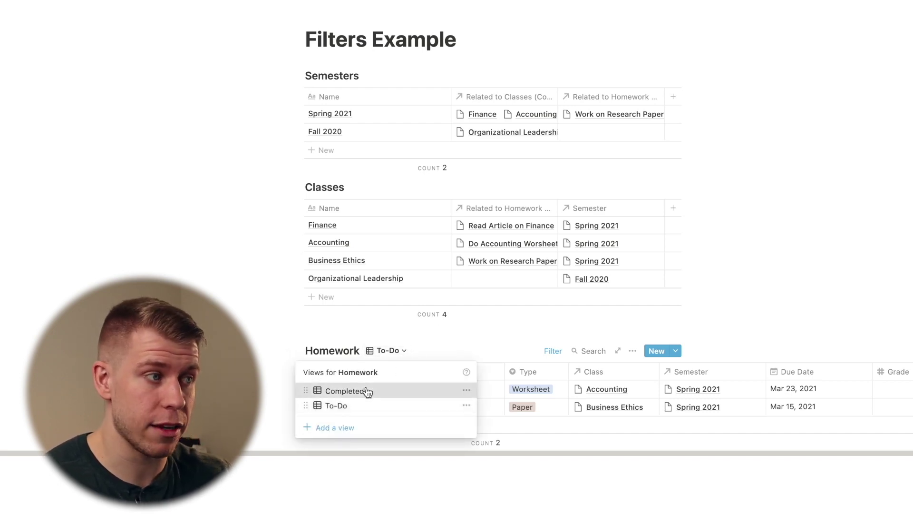
pyautogui.click(550, 361)
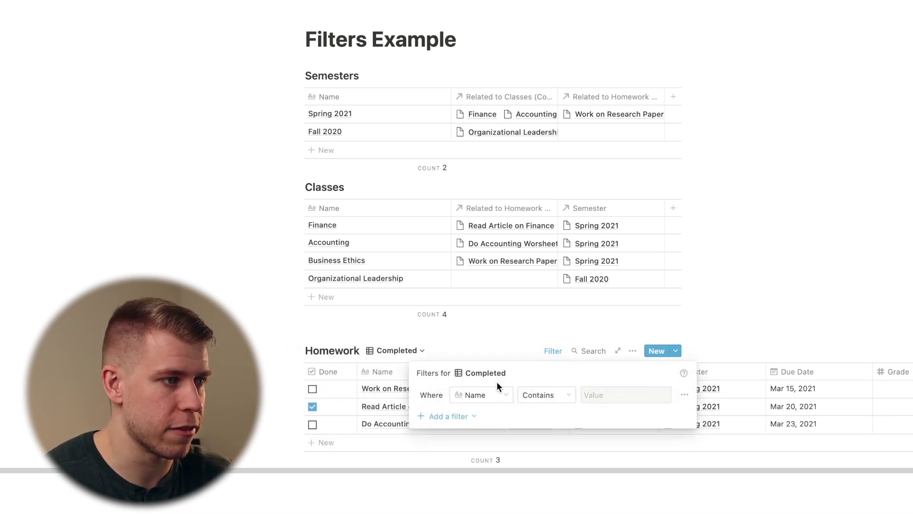
pyautogui.click(497, 395)
pyautogui.click(464, 469)
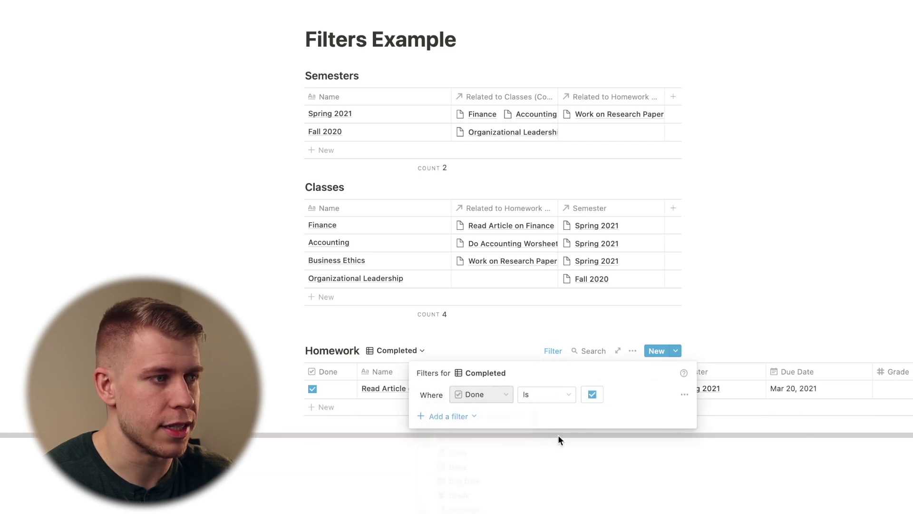
pyautogui.click(479, 442)
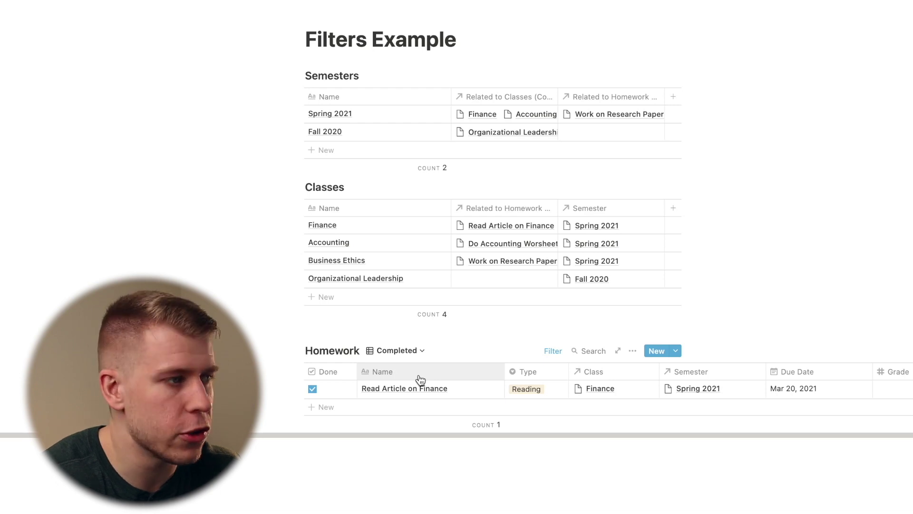
# Return Homework to the To-Do view and review its Done filter
pyautogui.click(397, 350)
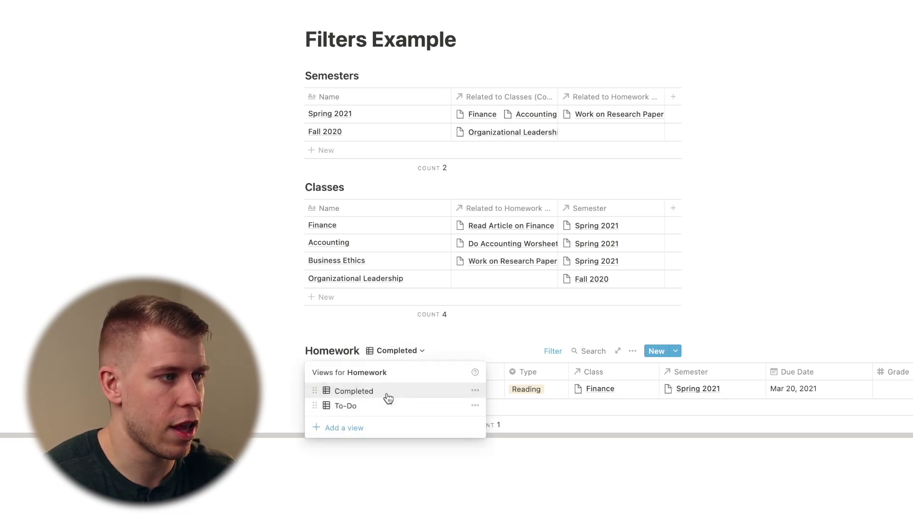
pyautogui.click(376, 406)
pyautogui.click(400, 352)
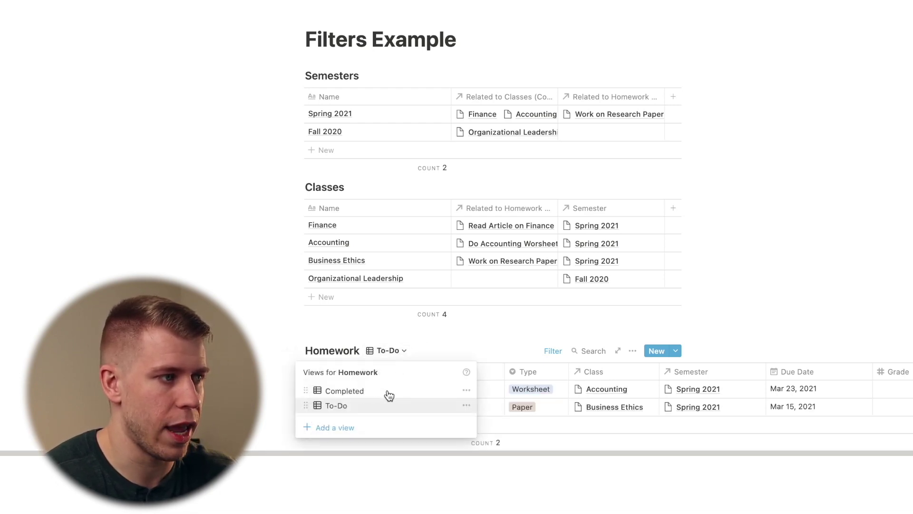
pyautogui.click(386, 392)
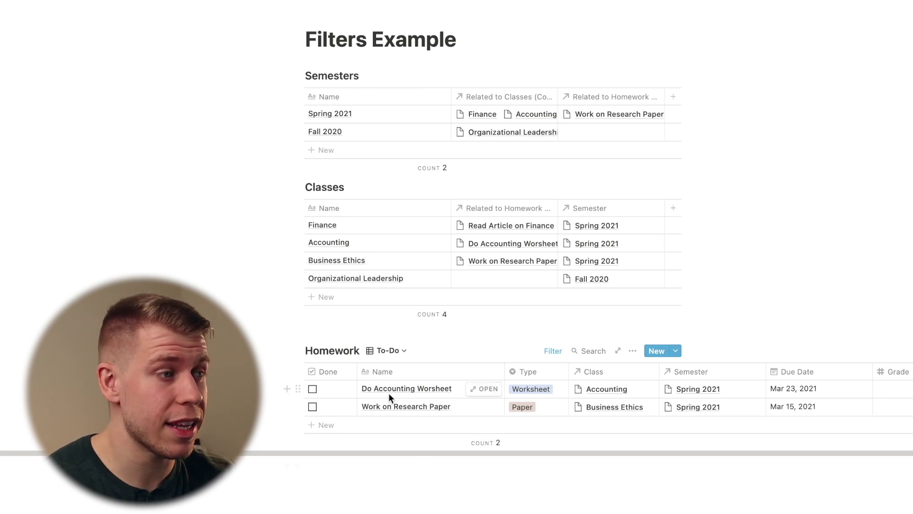
pyautogui.click(553, 351)
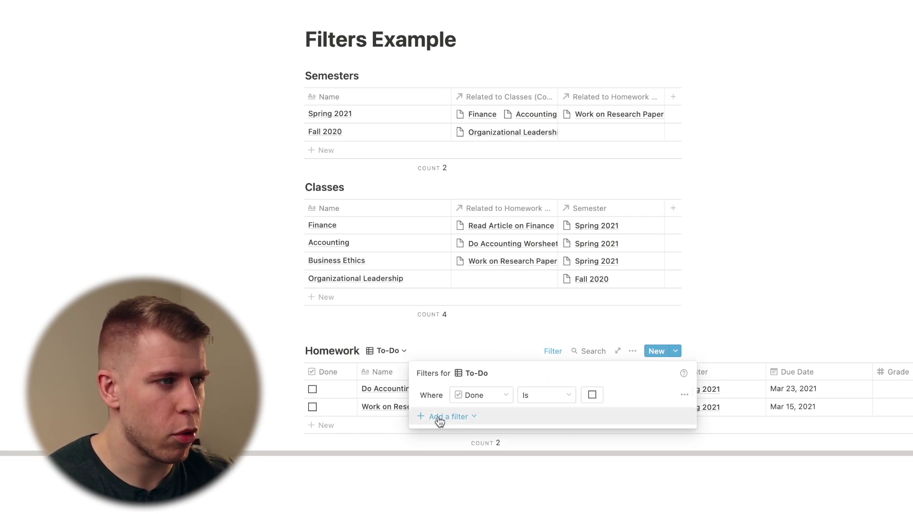
pyautogui.press('Escape')
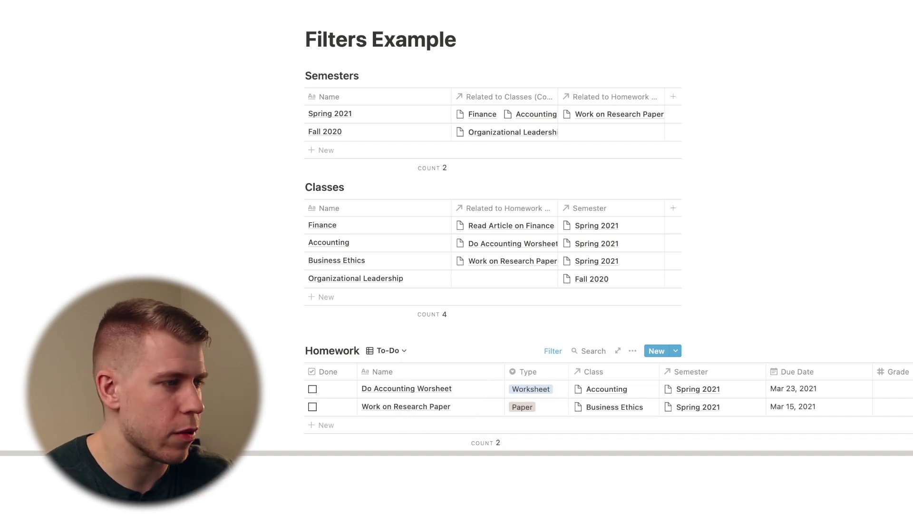
# Insert a linked view of the Homework database below the existing Homework table
pyautogui.click(424, 505)
pyautogui.scroll(-7, 424, 127)
pyautogui.write('/linked')
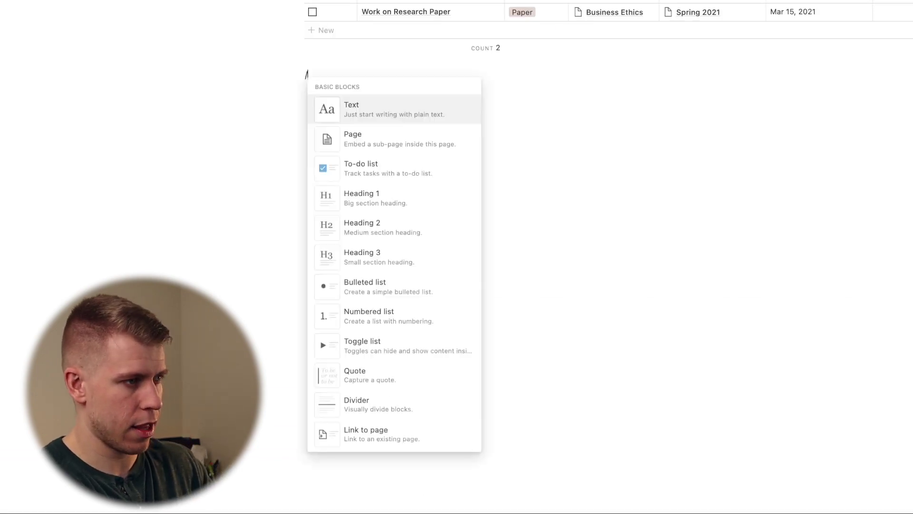
pyautogui.press('Return')
pyautogui.write('homew')
pyautogui.click(417, 118)
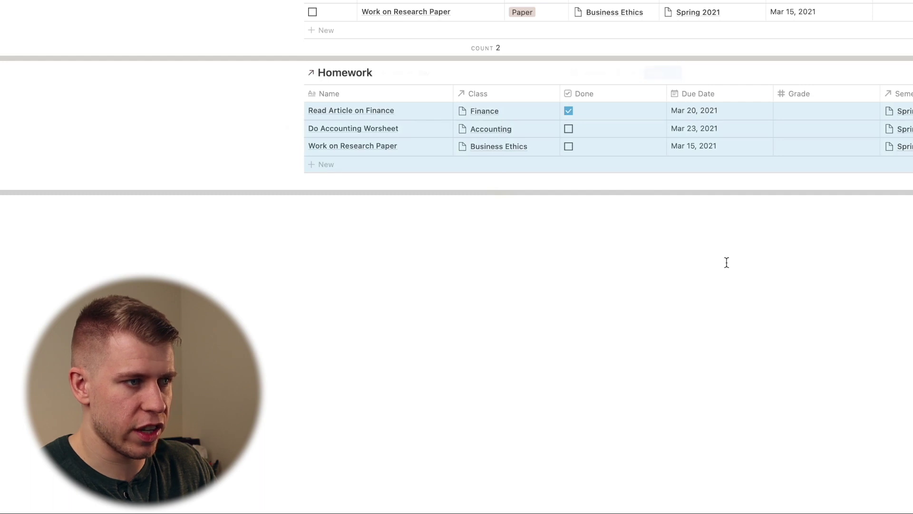
pyautogui.click(695, 258)
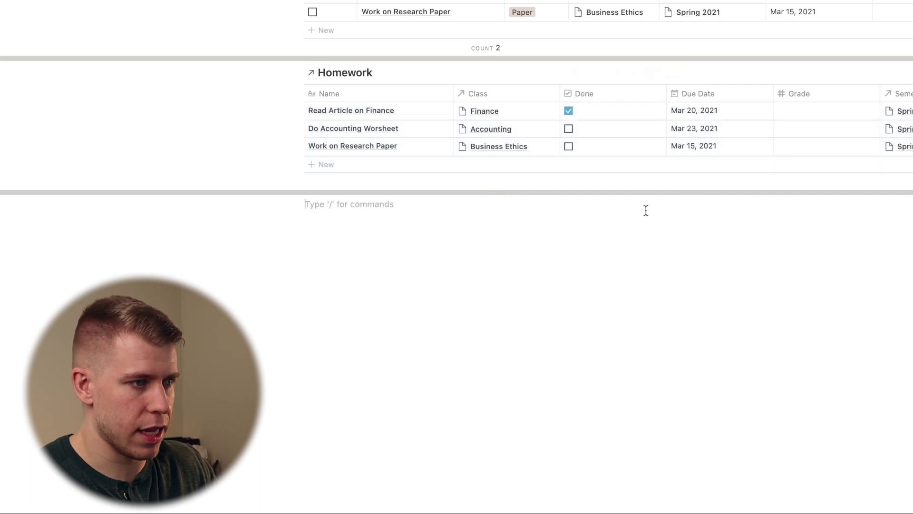
# Untick Read Article on Finance and order columns Done, Name, Class, Type, Semester, Due Date
pyautogui.click(567, 111)
pyautogui.moveTo(588, 115); pyautogui.dragTo(422, 114)
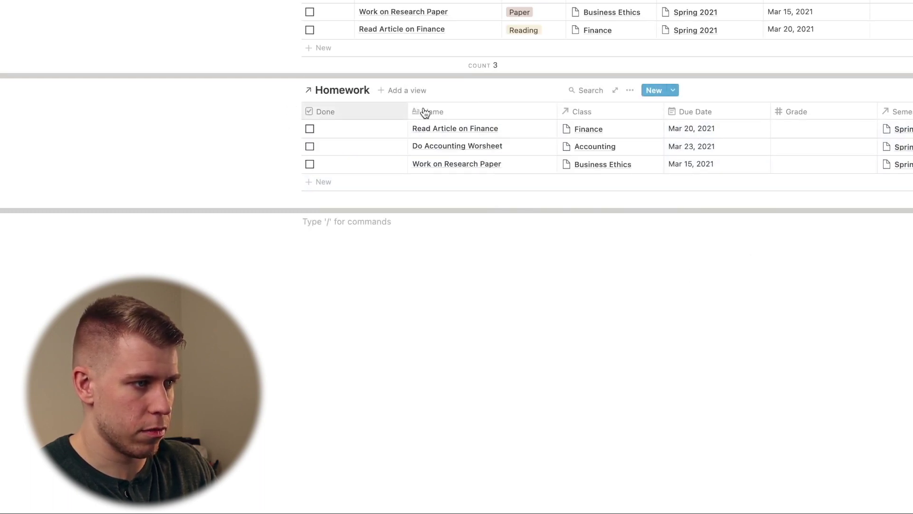
pyautogui.click(411, 114)
pyautogui.click(406, 110)
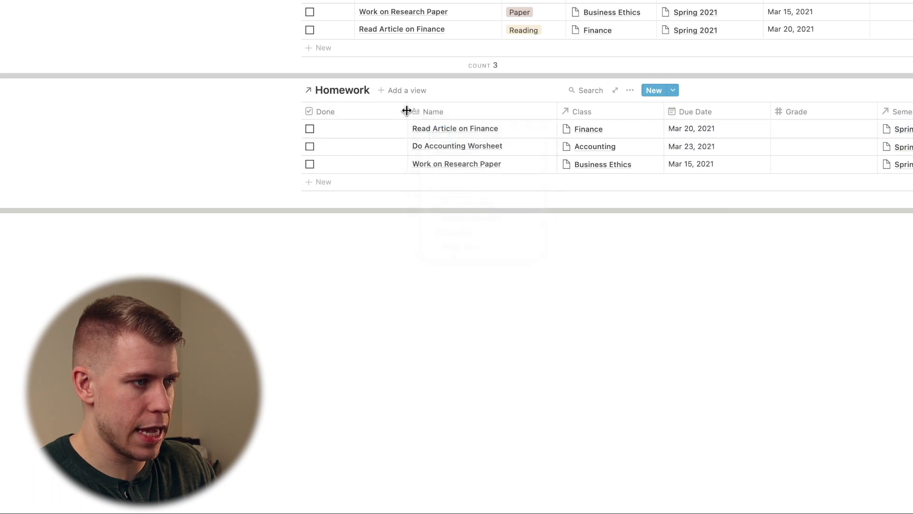
pyautogui.moveTo(407, 110); pyautogui.dragTo(305, 117)
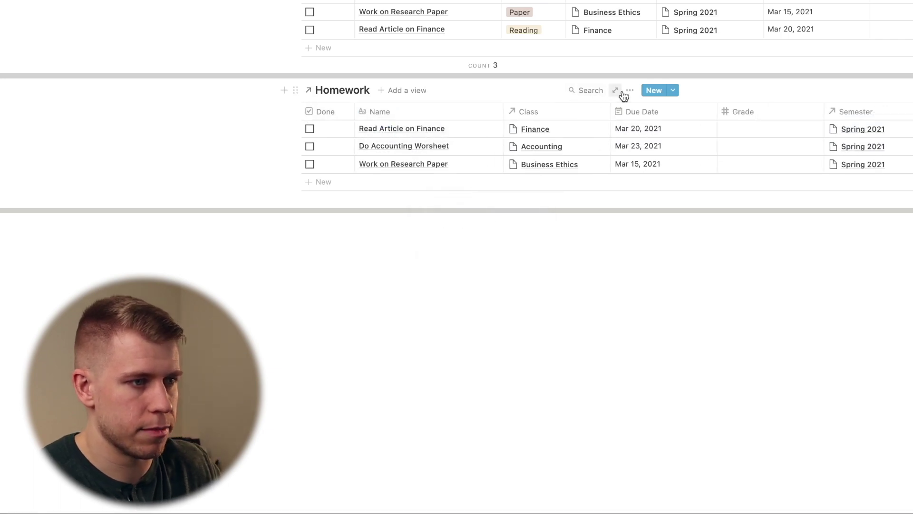
pyautogui.moveTo(906, 113); pyautogui.dragTo(643, 114)
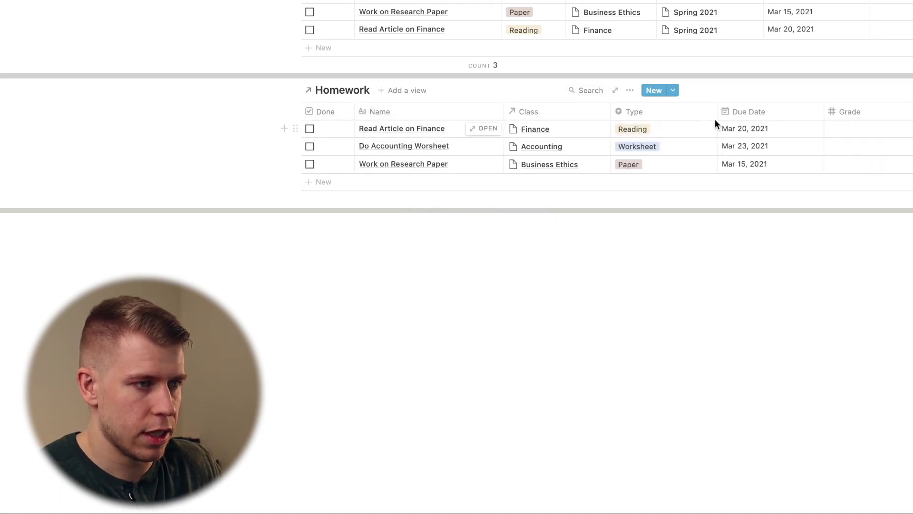
pyautogui.moveTo(749, 114); pyautogui.dragTo(906, 116)
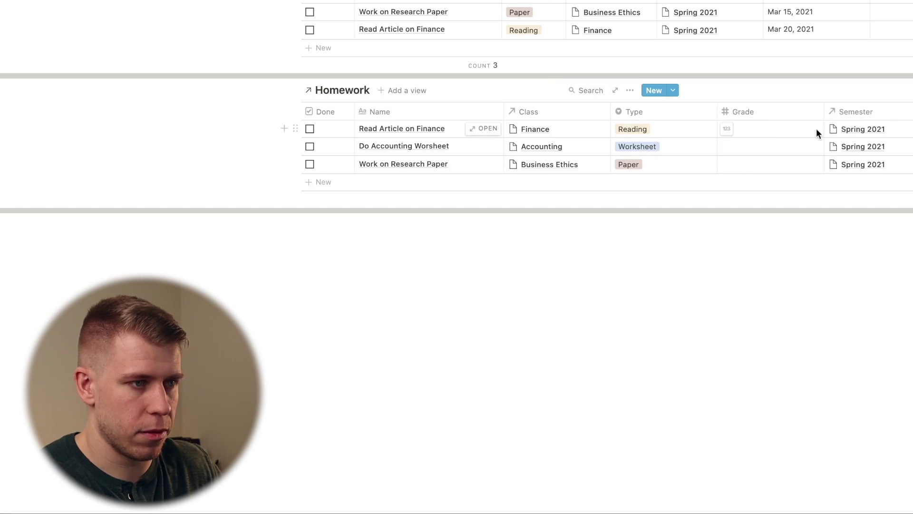
pyautogui.moveTo(761, 112); pyautogui.dragTo(879, 112)
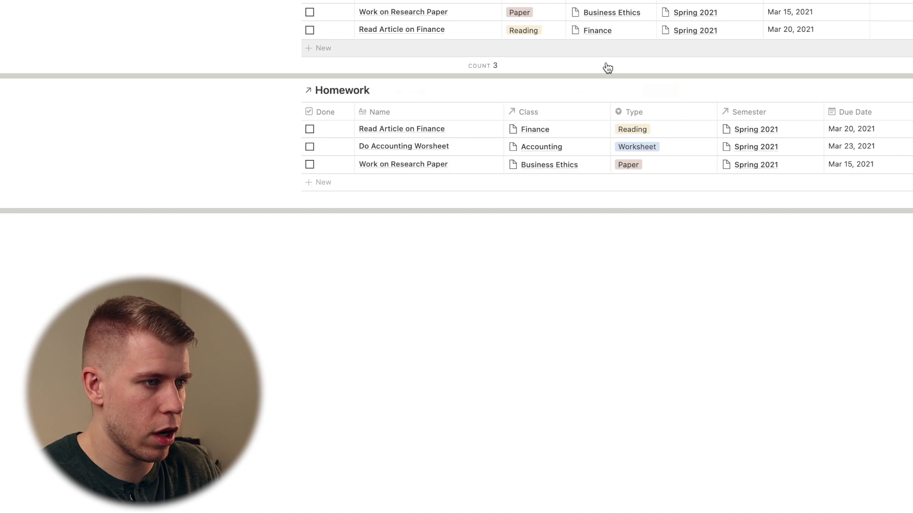
pyautogui.click(634, 86)
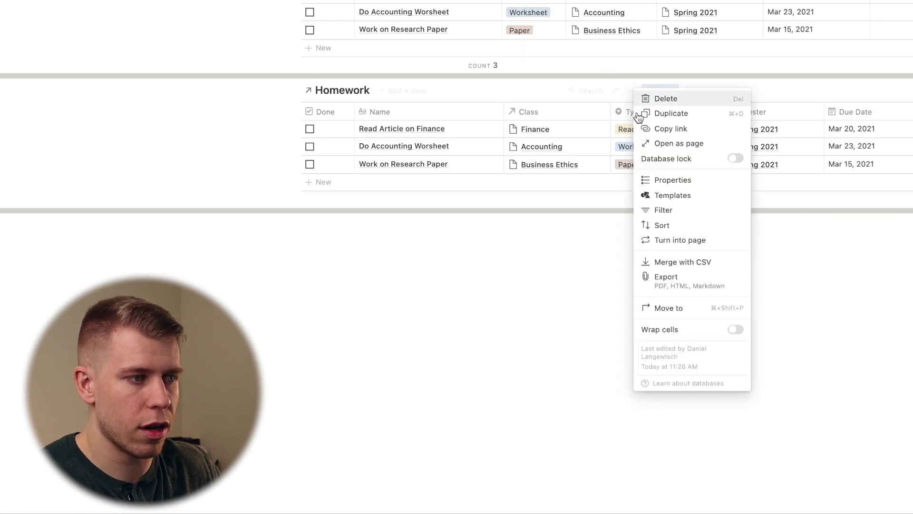
# Add a filter group with the rule Semester contains Spring 2021
pyautogui.click(662, 211)
pyautogui.click(452, 188)
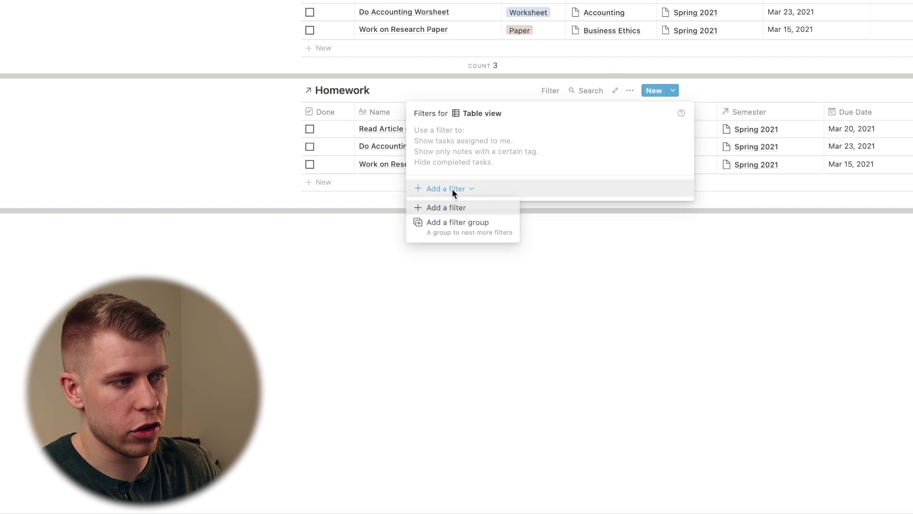
pyautogui.click(456, 224)
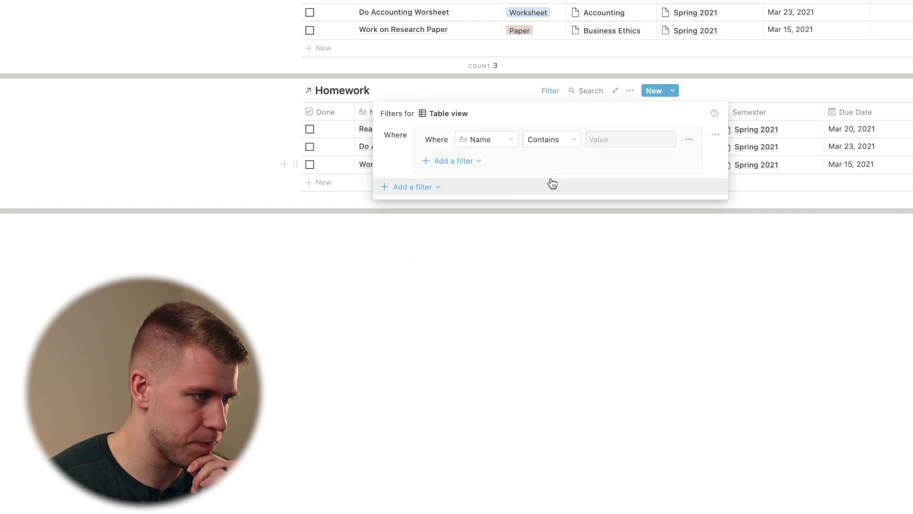
pyautogui.click(497, 142)
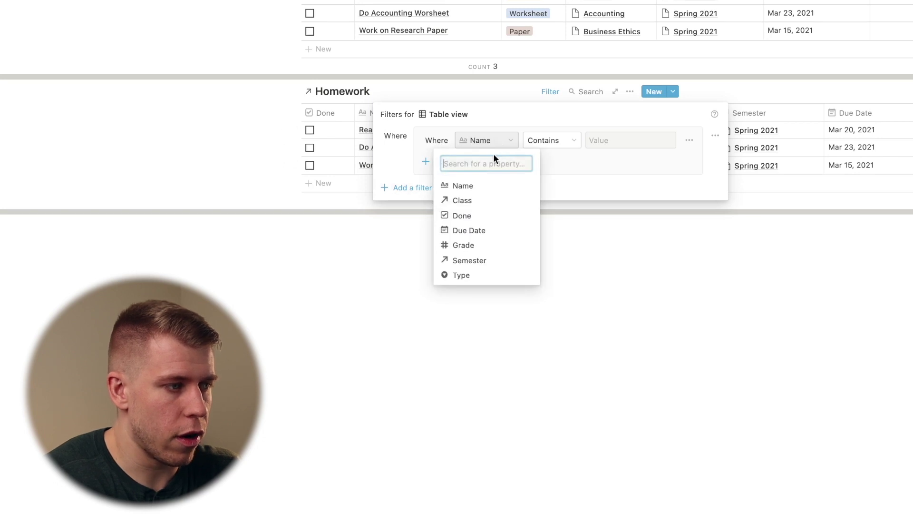
pyautogui.click(482, 260)
pyautogui.click(563, 142)
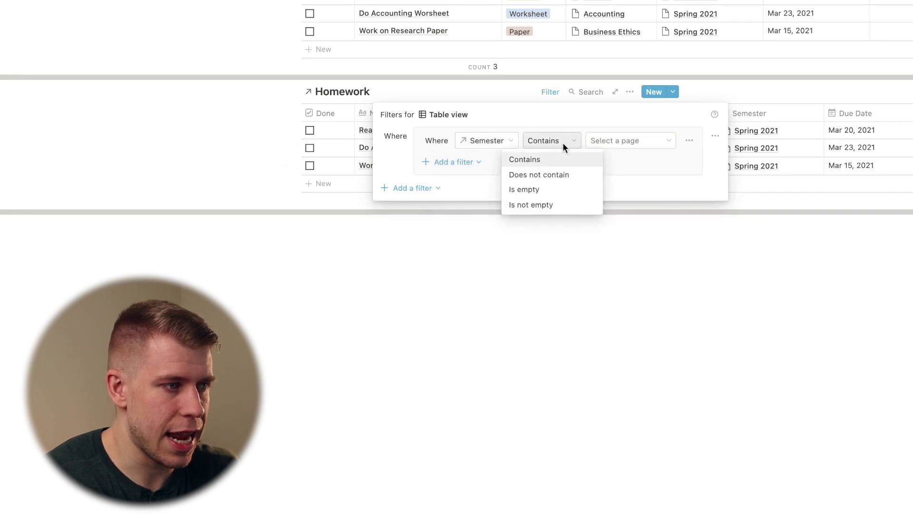
pyautogui.click(563, 141)
pyautogui.click(606, 139)
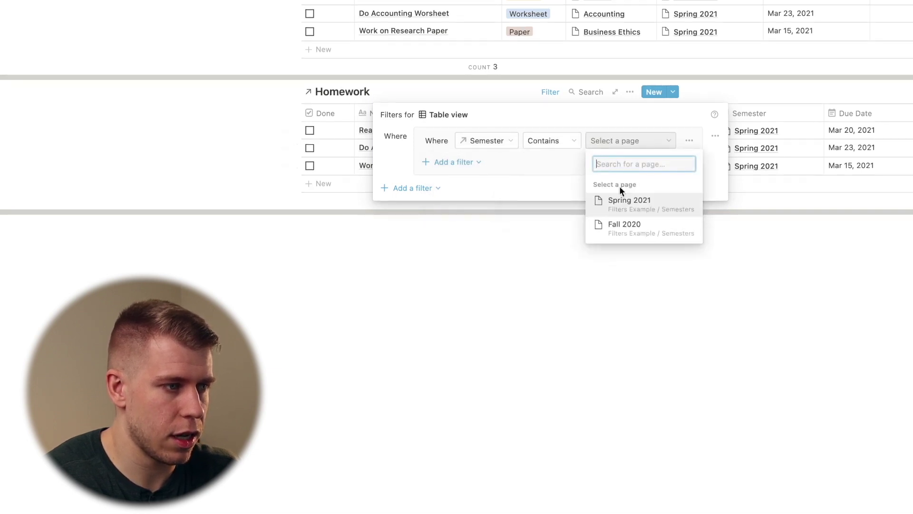
pyautogui.click(623, 201)
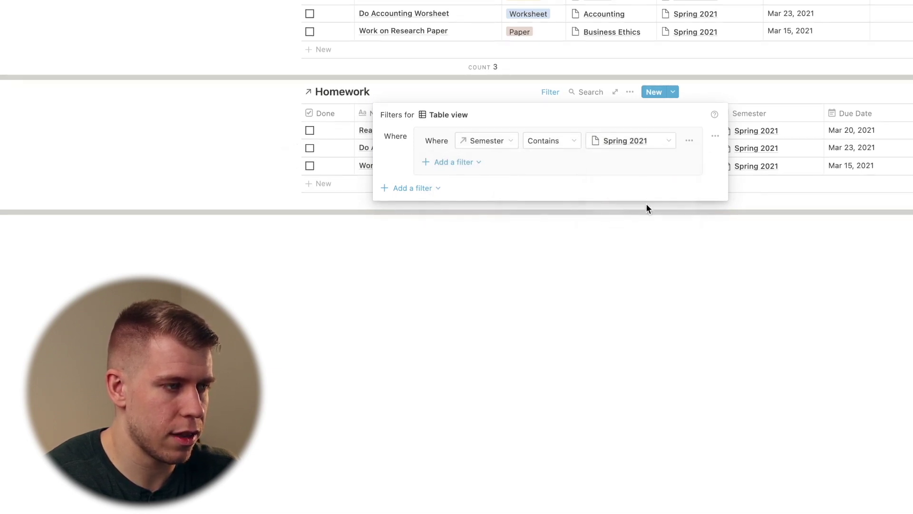
# Add an And rule to the group: Due Date is within the next week
pyautogui.click(445, 161)
pyautogui.click(440, 180)
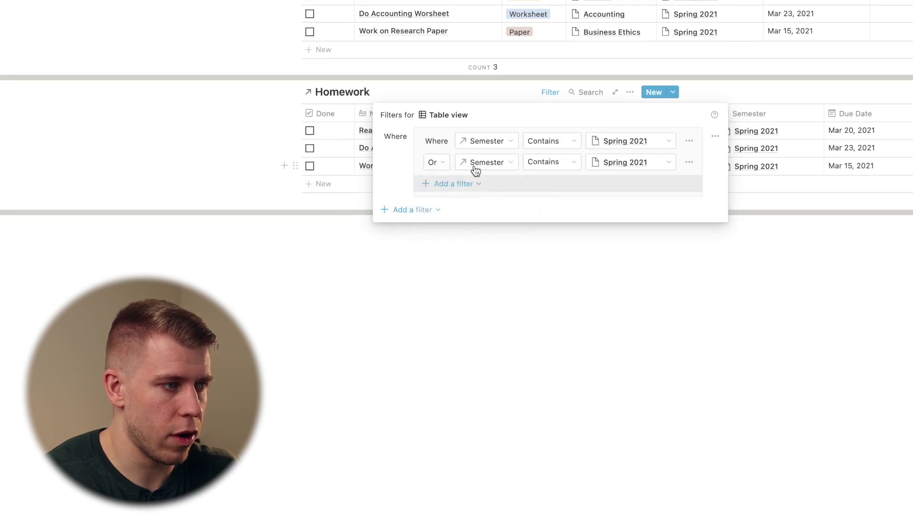
pyautogui.click(433, 162)
pyautogui.click(443, 184)
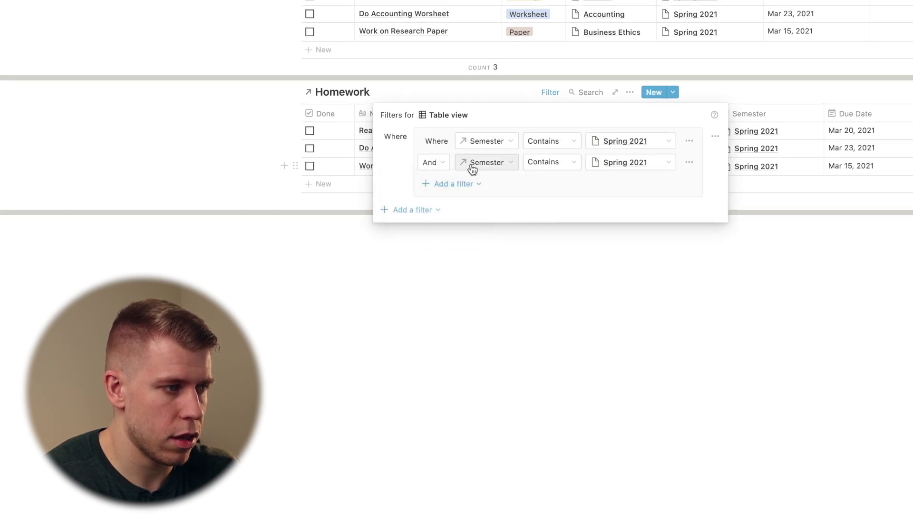
pyautogui.click(473, 167)
pyautogui.click(414, 251)
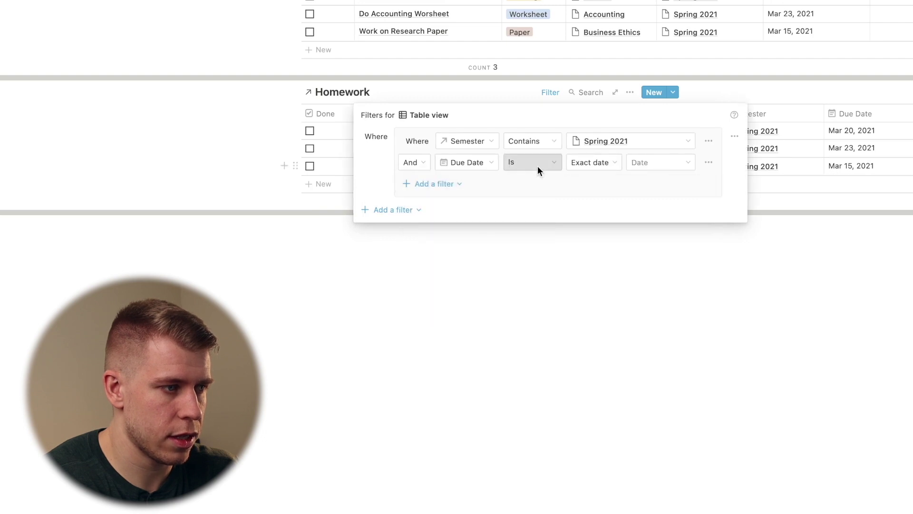
pyautogui.click(539, 170)
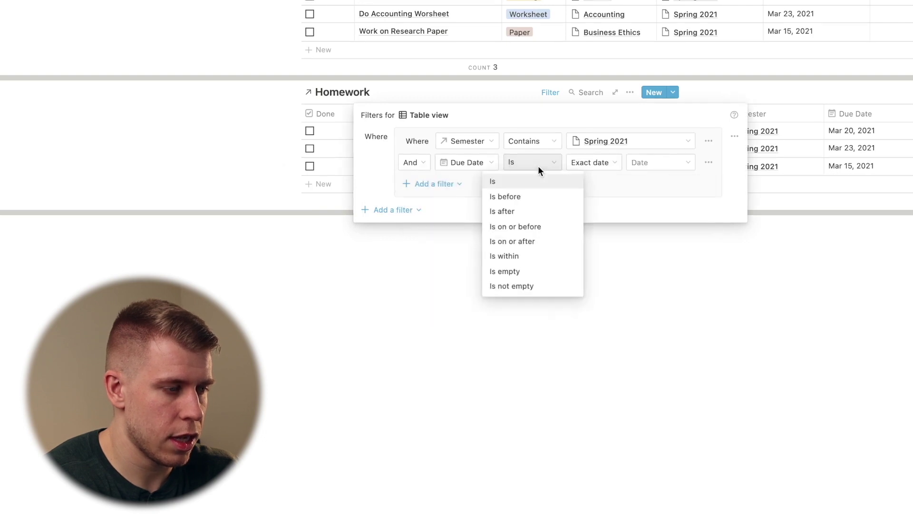
pyautogui.click(557, 256)
pyautogui.click(624, 166)
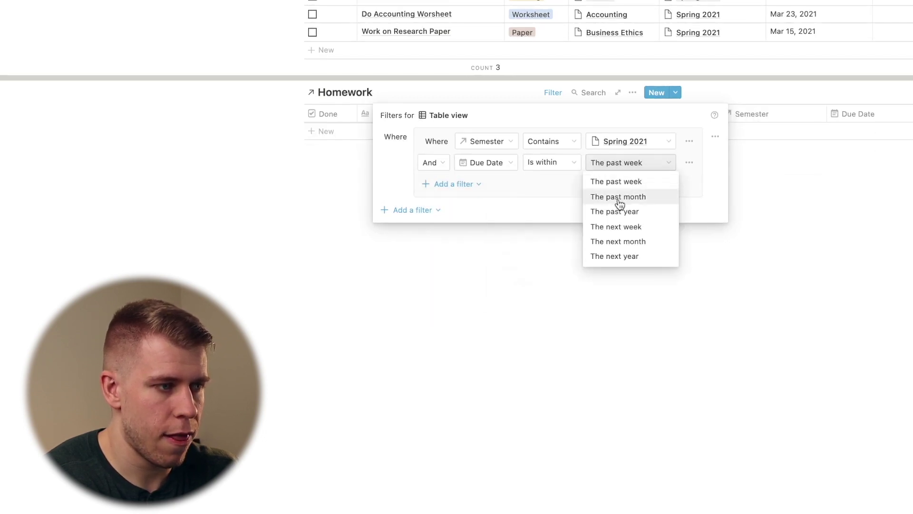
pyautogui.click(616, 228)
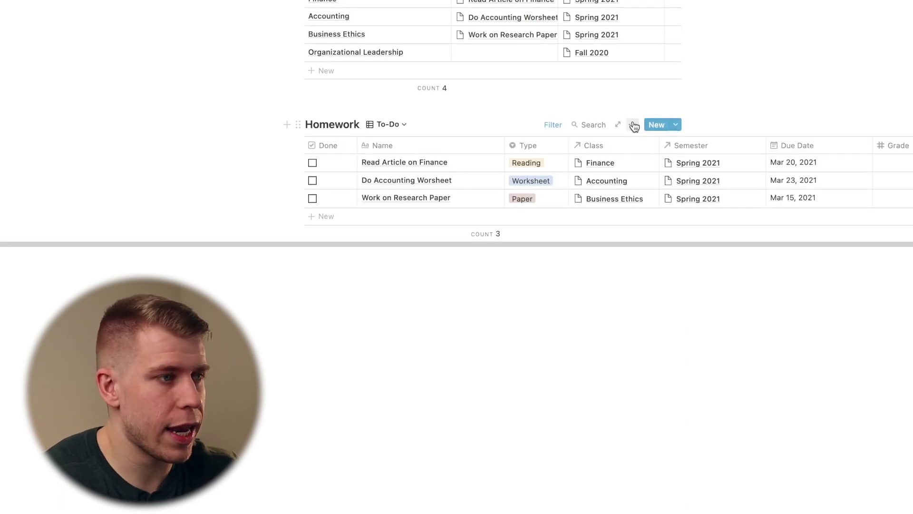
# Add a nested filter group to the Homework To-Do view's filter settings
pyautogui.click(634, 125)
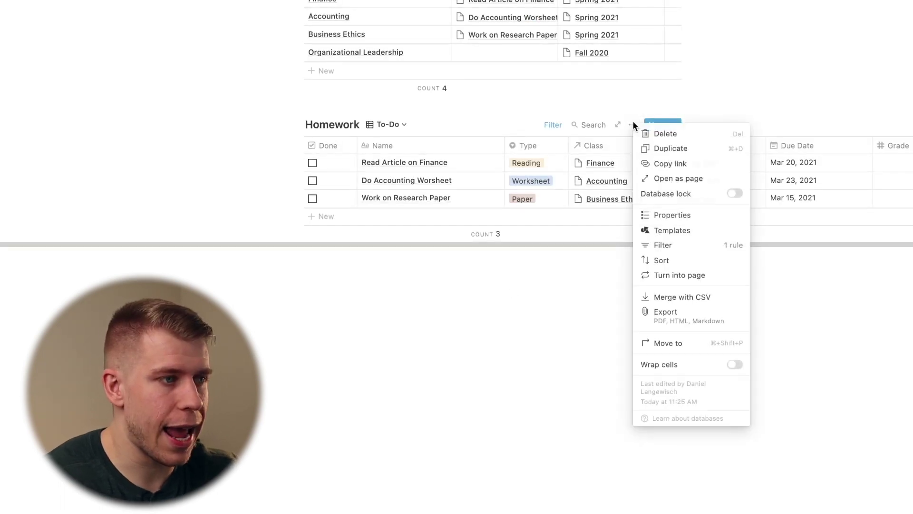
pyautogui.click(661, 245)
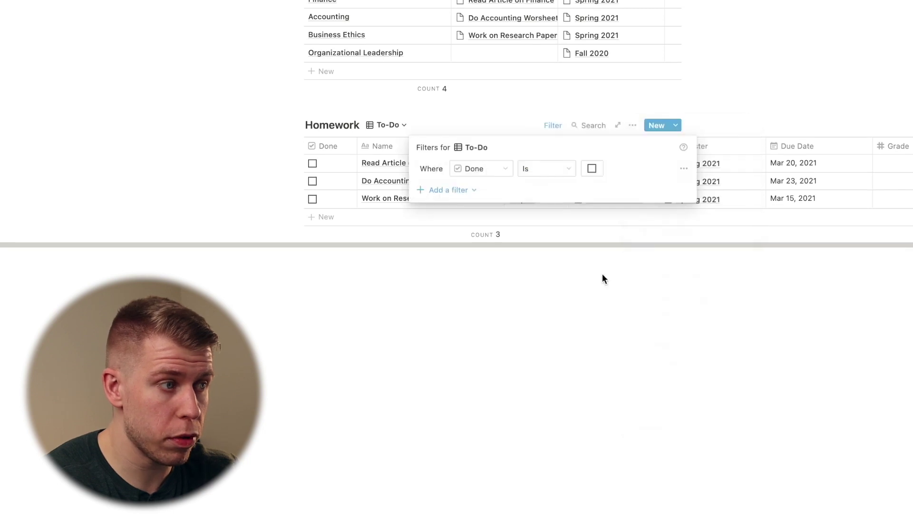
pyautogui.click(463, 192)
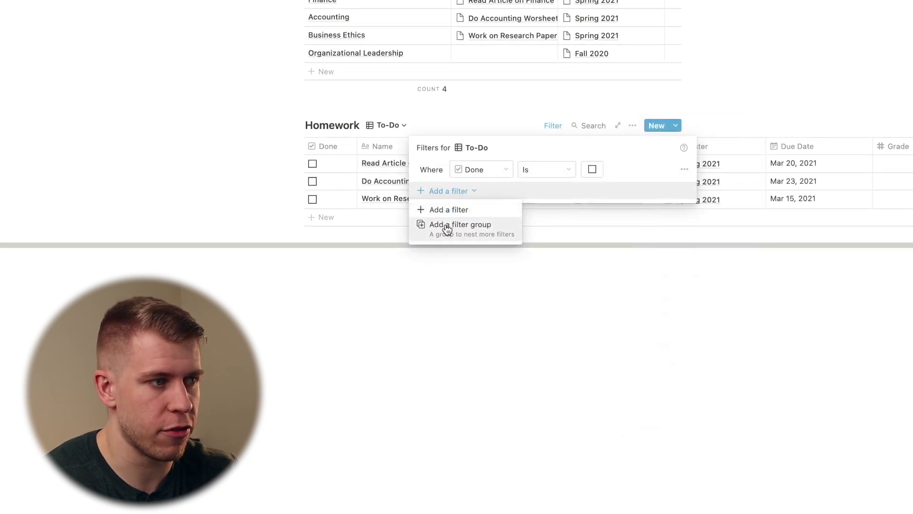
pyautogui.click(446, 225)
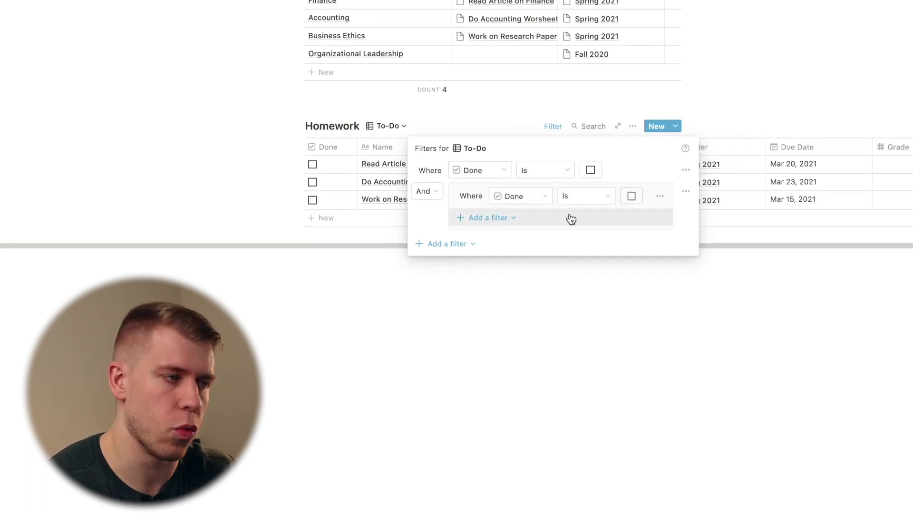
pyautogui.click(454, 324)
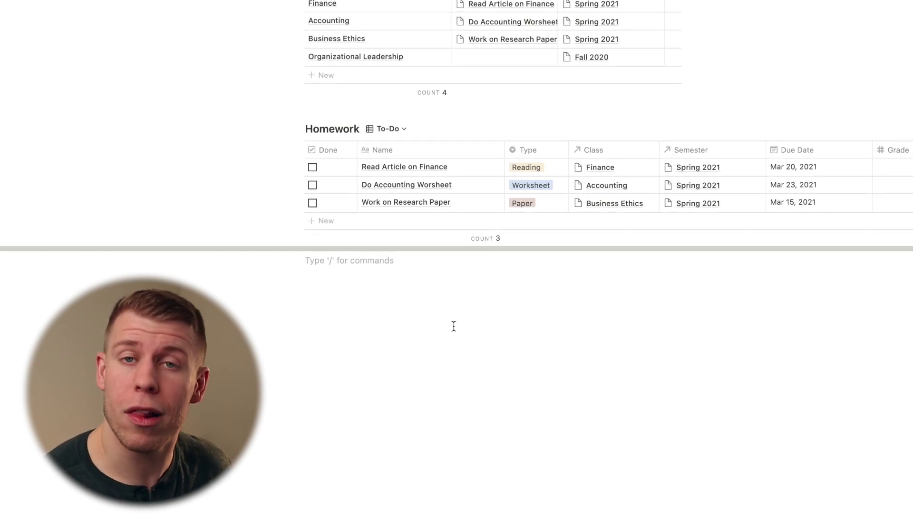
pyautogui.scroll(5, 454, 326)
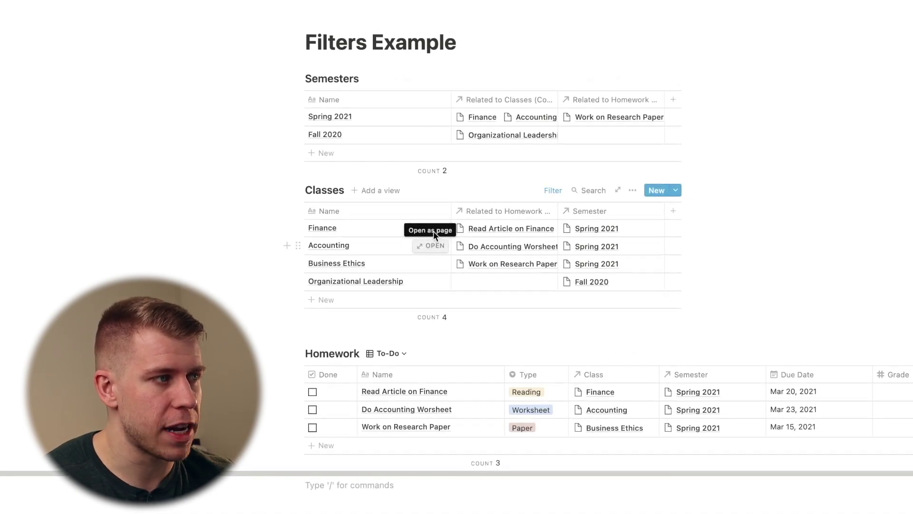
# Apply the New Class template to the Finance page and expand it to a full page
pyautogui.click(431, 231)
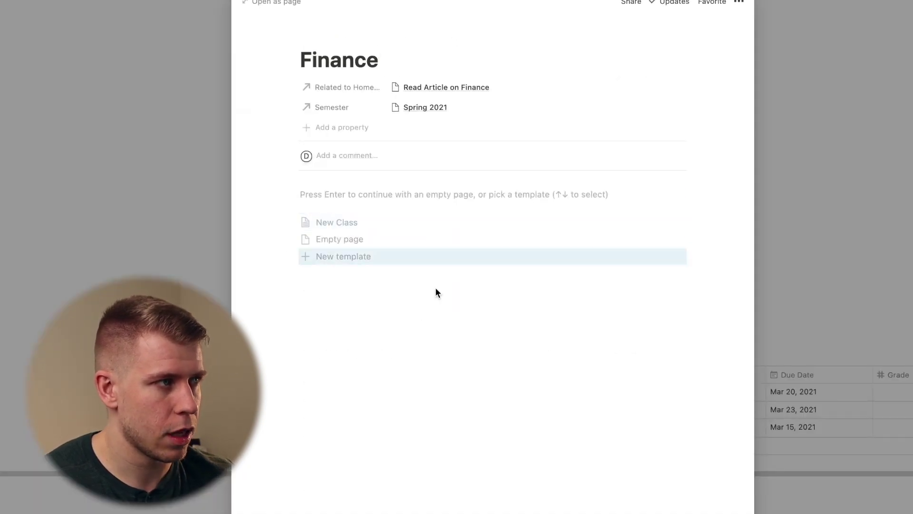
pyautogui.click(346, 222)
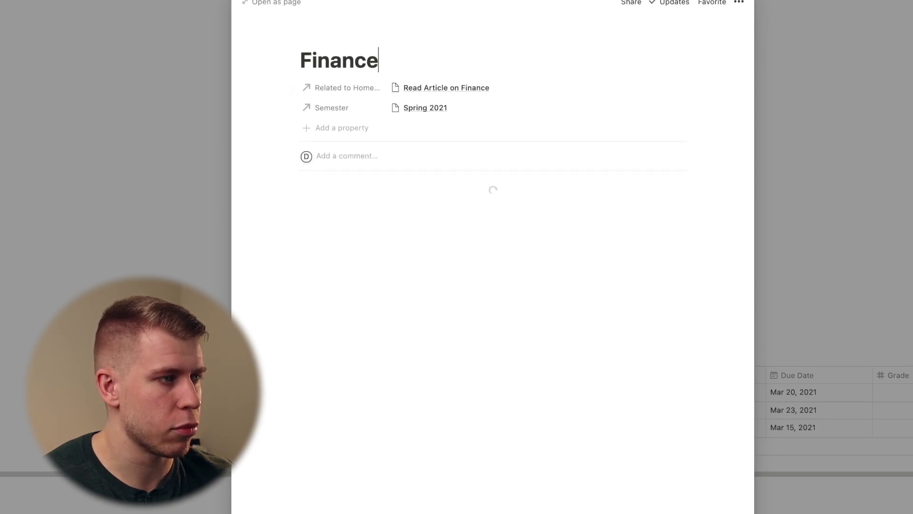
pyautogui.click(279, 3)
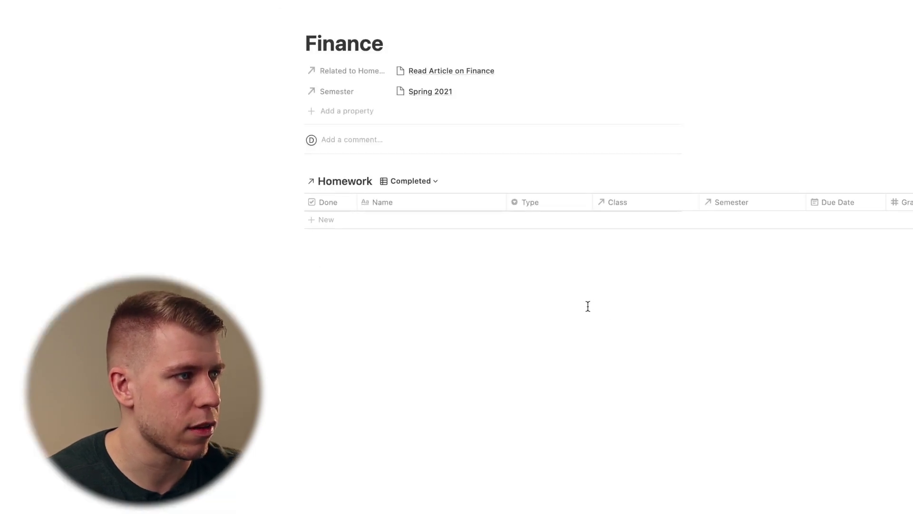
pyautogui.click(402, 185)
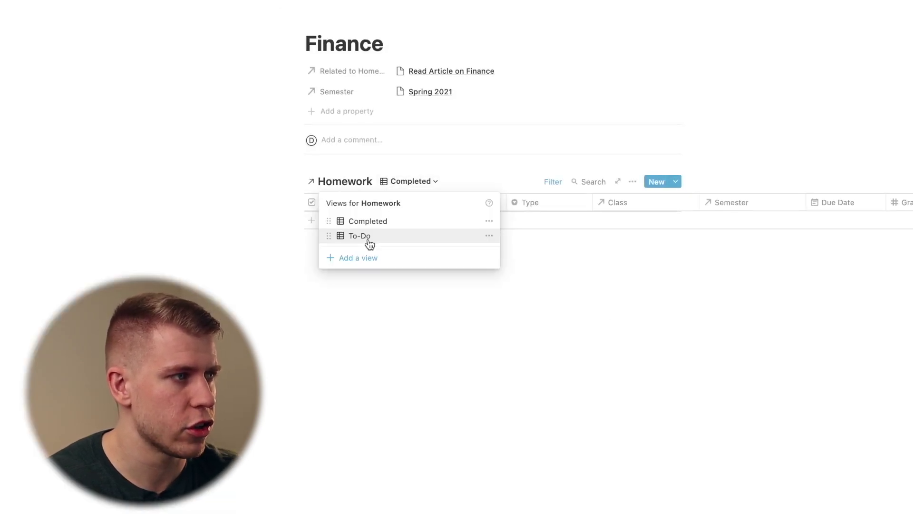
# Switch Homework to the To-Do view and review its Done, Class and Semester filters
pyautogui.click(366, 236)
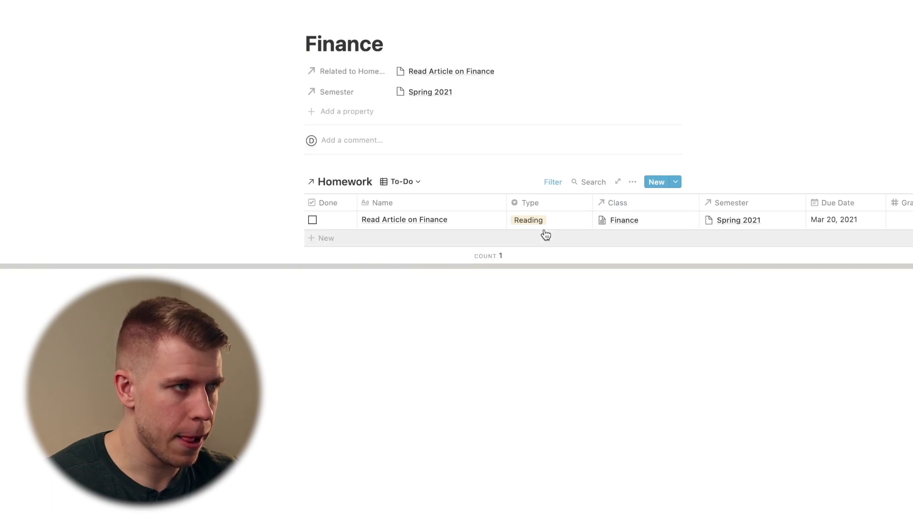
pyautogui.click(549, 185)
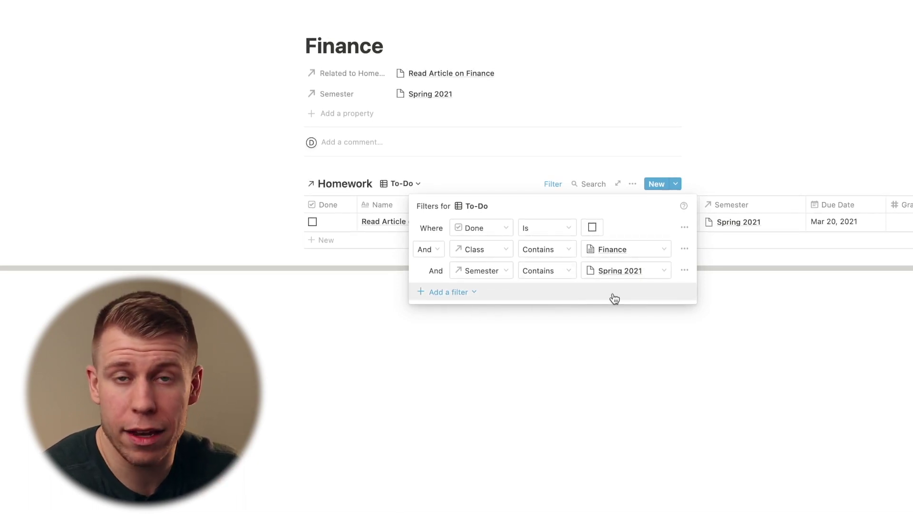
pyautogui.click(537, 358)
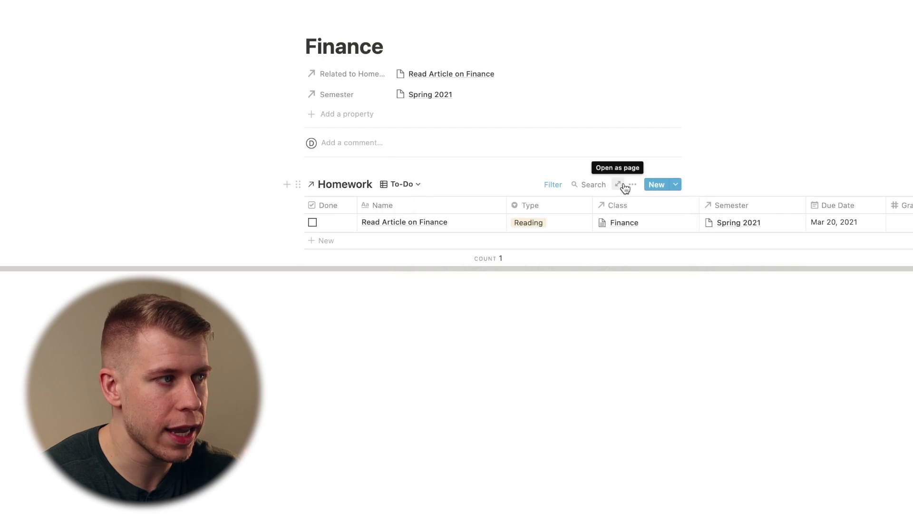
# Add a blank Finance homework row and move Reading to the top of the Type options
pyautogui.click(327, 240)
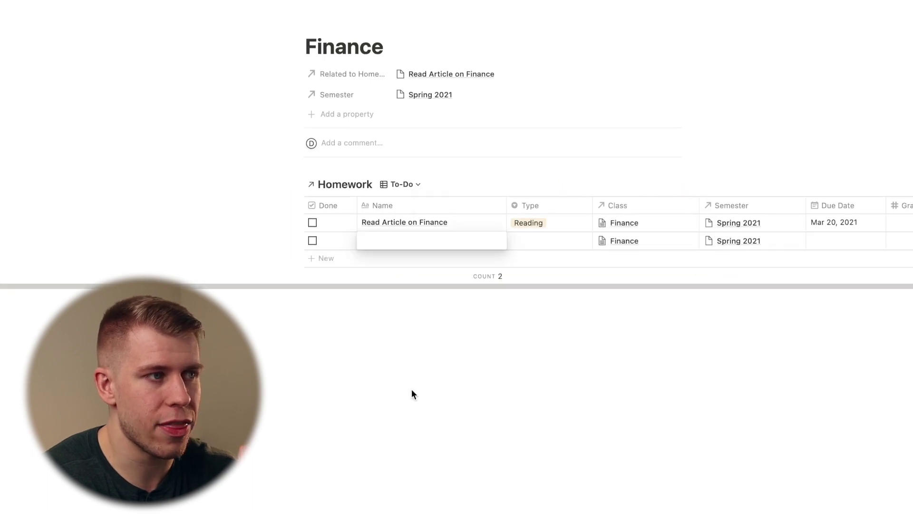
pyautogui.press('Escape')
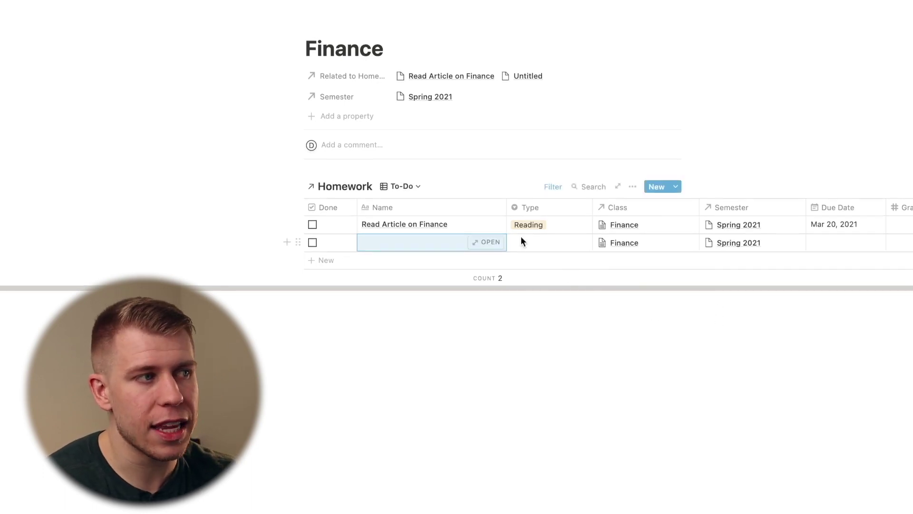
pyautogui.click(551, 242)
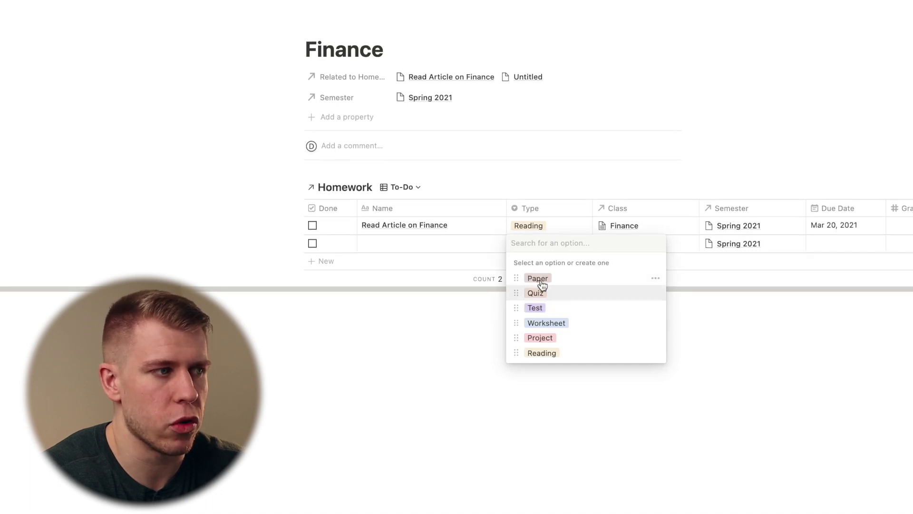
pyautogui.moveTo(514, 355); pyautogui.dragTo(512, 284)
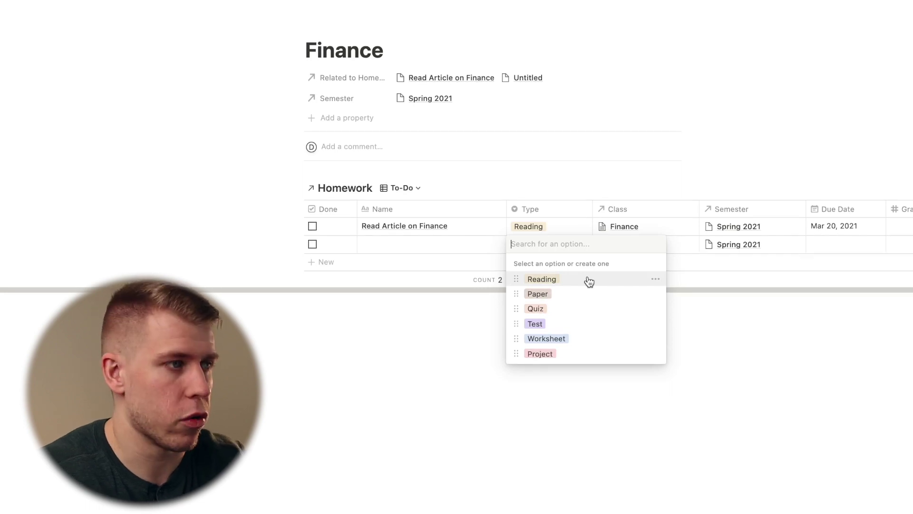
pyautogui.press('Escape')
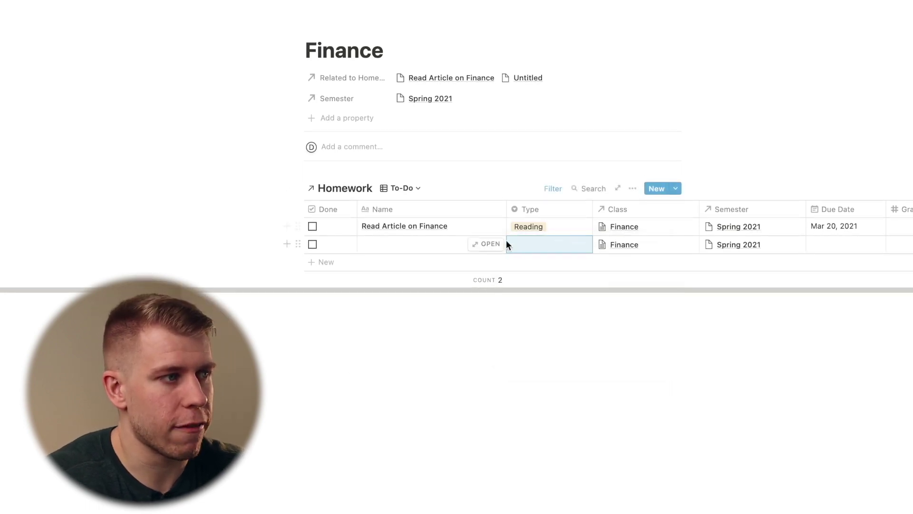
pyautogui.rightClick(421, 250)
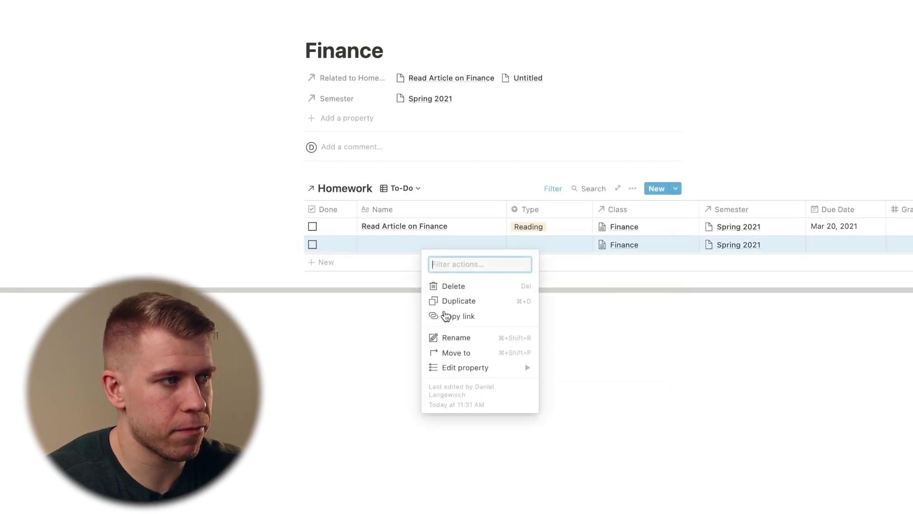
# Delete the blank row and filter To-Do to entries whose Type is not empty
pyautogui.click(450, 285)
pyautogui.click(553, 188)
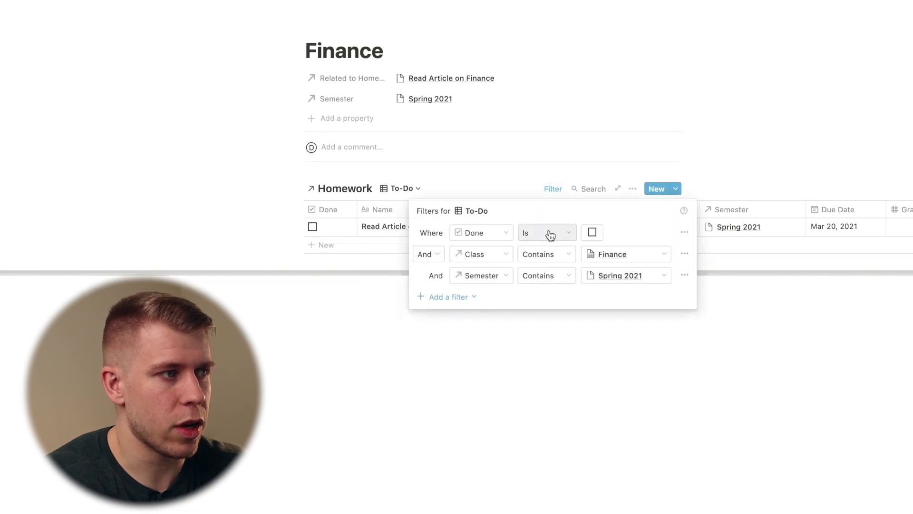
pyautogui.click(450, 299)
pyautogui.click(459, 317)
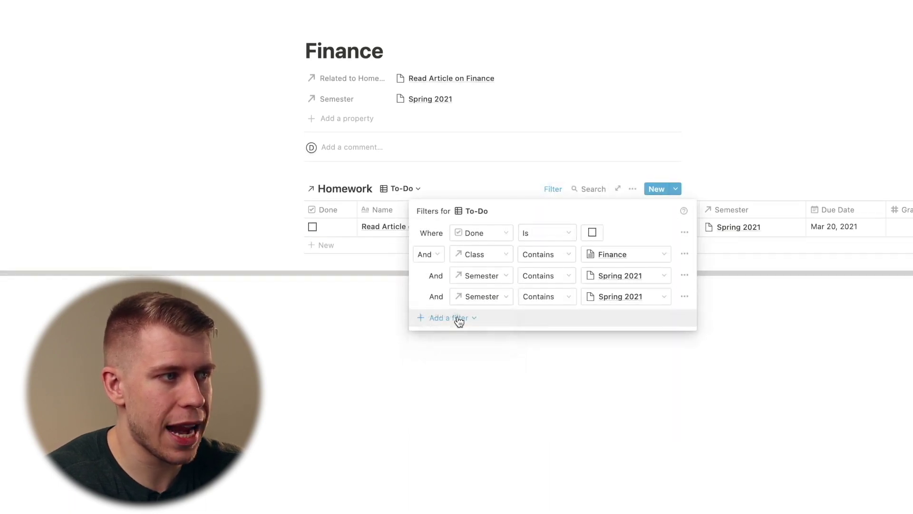
pyautogui.click(490, 298)
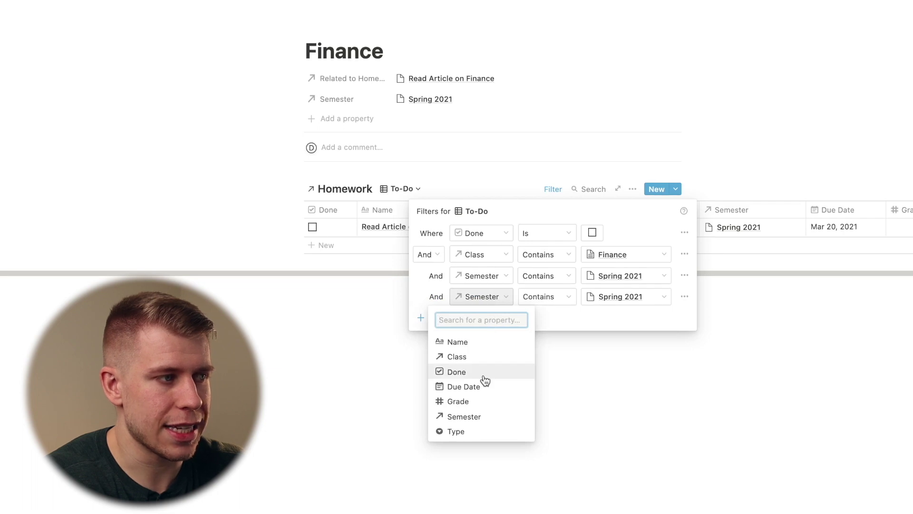
pyautogui.click(460, 431)
pyautogui.click(546, 296)
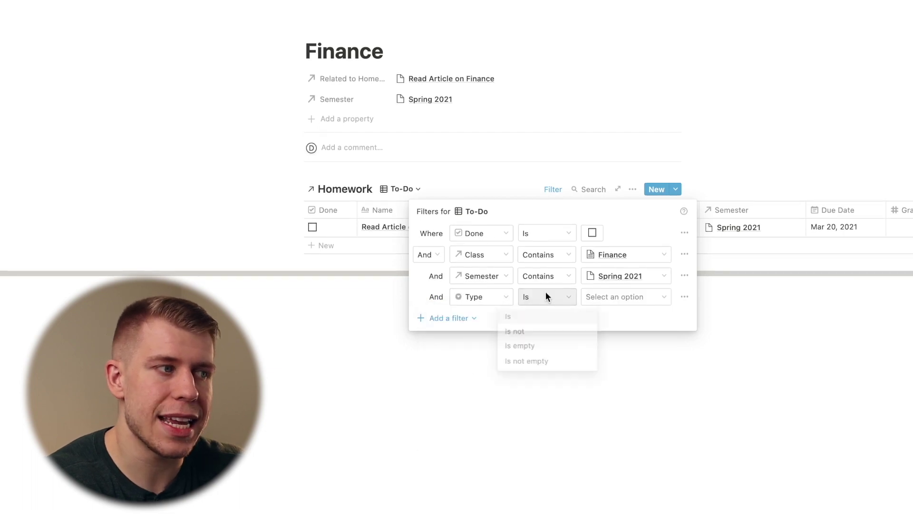
pyautogui.click(539, 362)
# Add a new To-Do row that comes pre-tagged with the Reading type
pyautogui.click(426, 366)
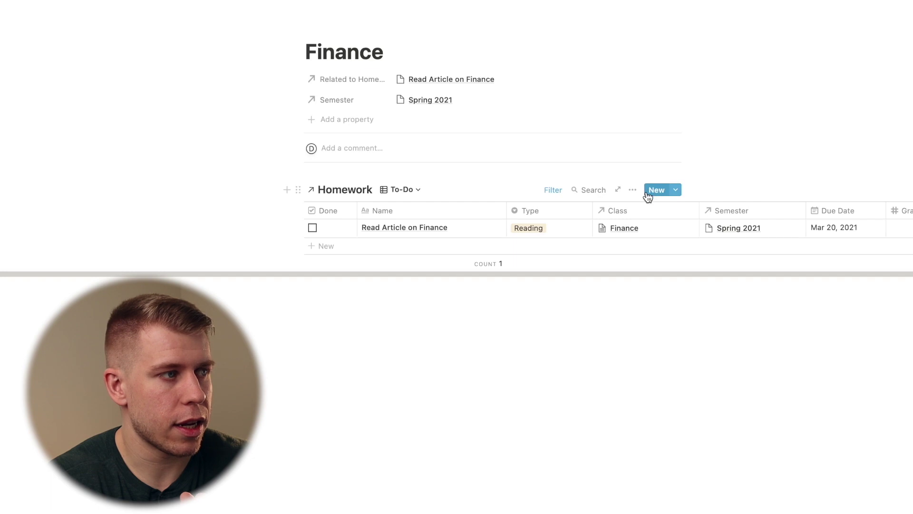
pyautogui.click(376, 246)
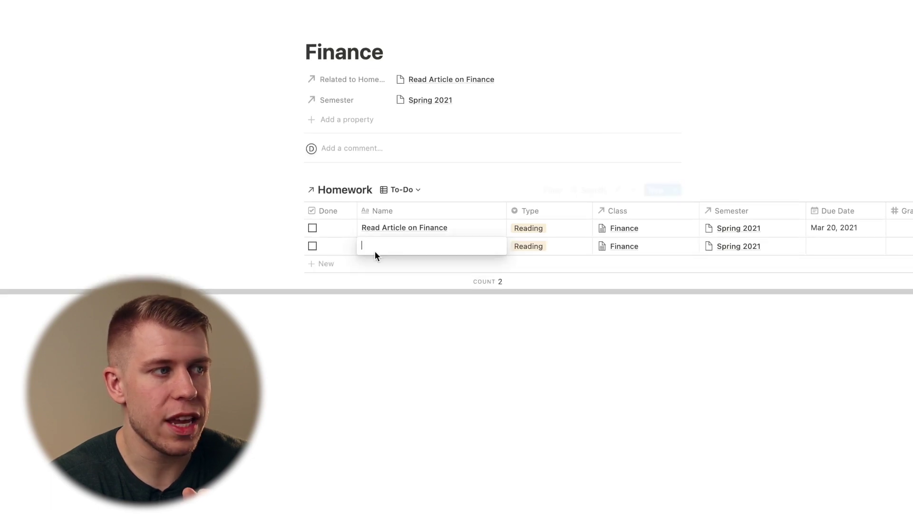
pyautogui.click(557, 250)
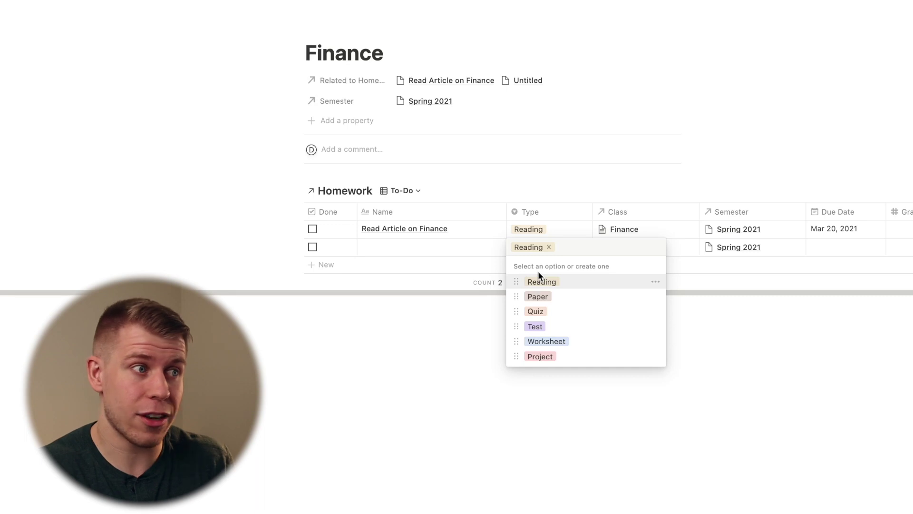
# Insert a linked Homework database below the To-Do table with /create, then open its filter conditions
pyautogui.press('Escape')
pyautogui.scroll(-4, 780, 367)
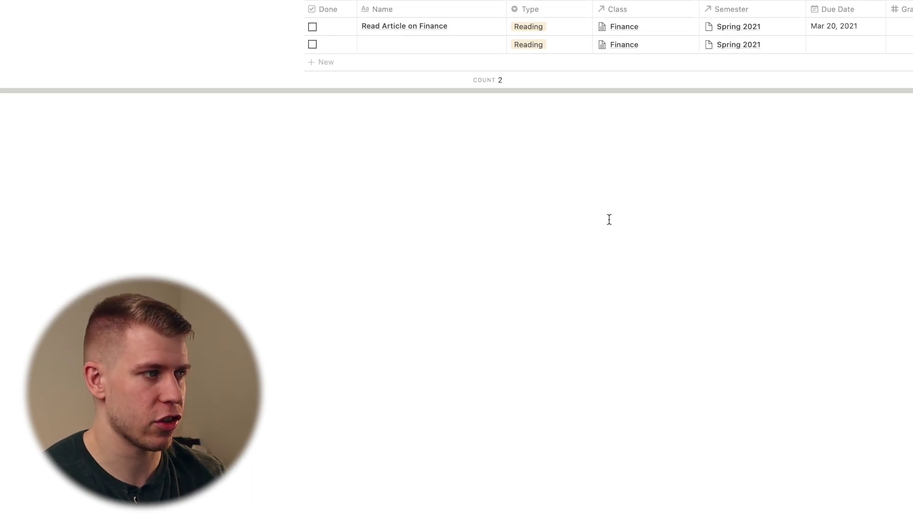
pyautogui.click(497, 160)
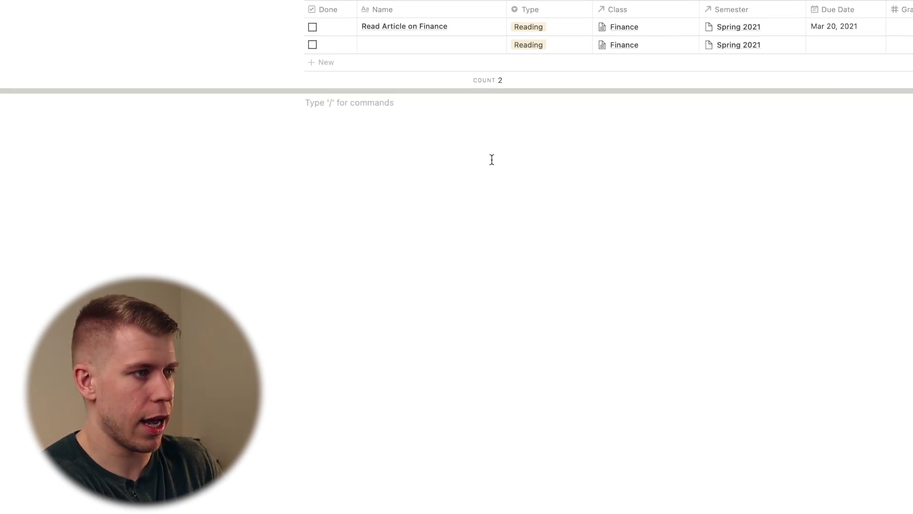
pyautogui.write('/creat')
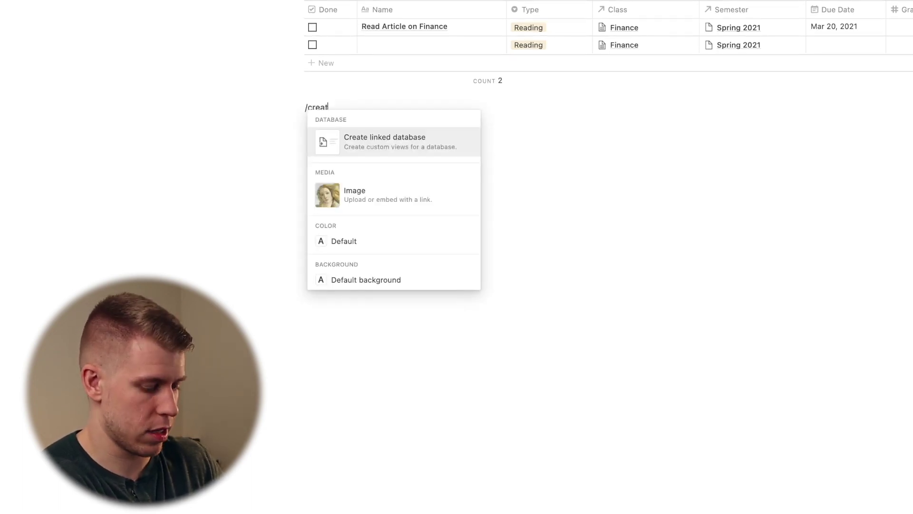
pyautogui.press('Return')
pyautogui.write('home')
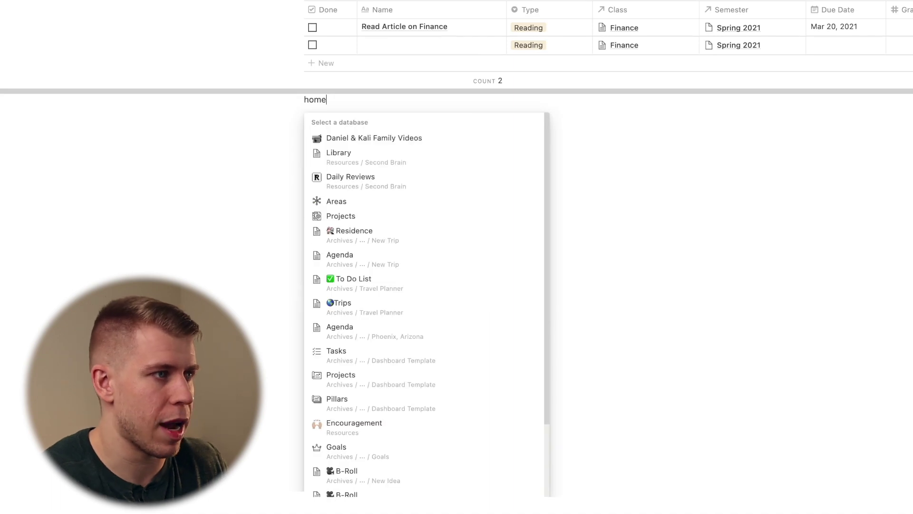
pyautogui.write('work')
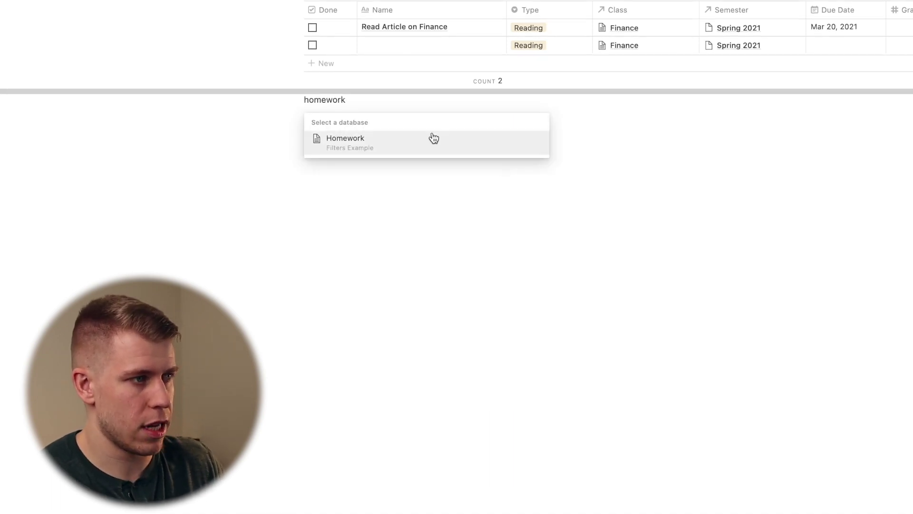
pyautogui.click(434, 138)
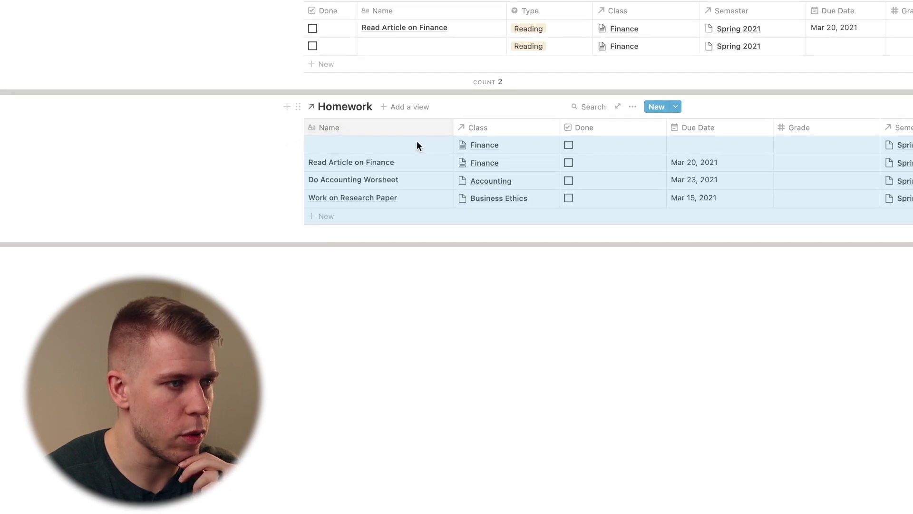
pyautogui.click(633, 106)
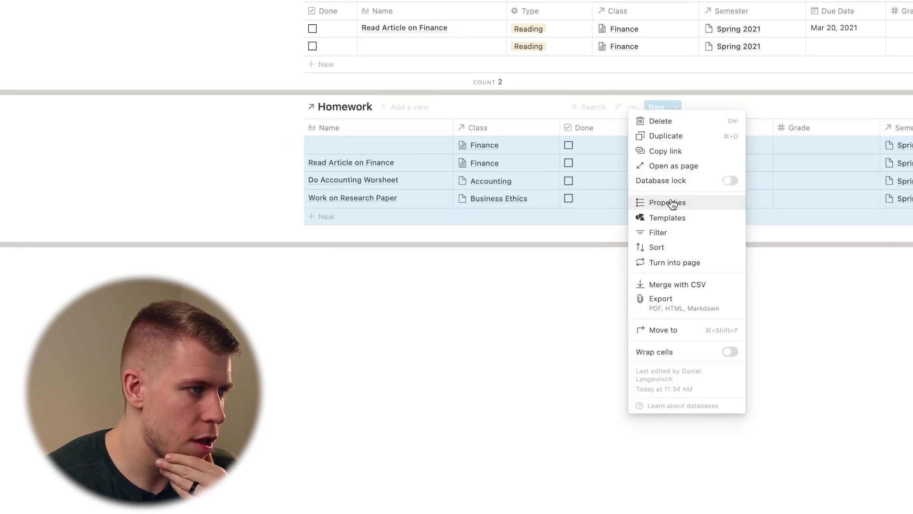
pyautogui.click(658, 232)
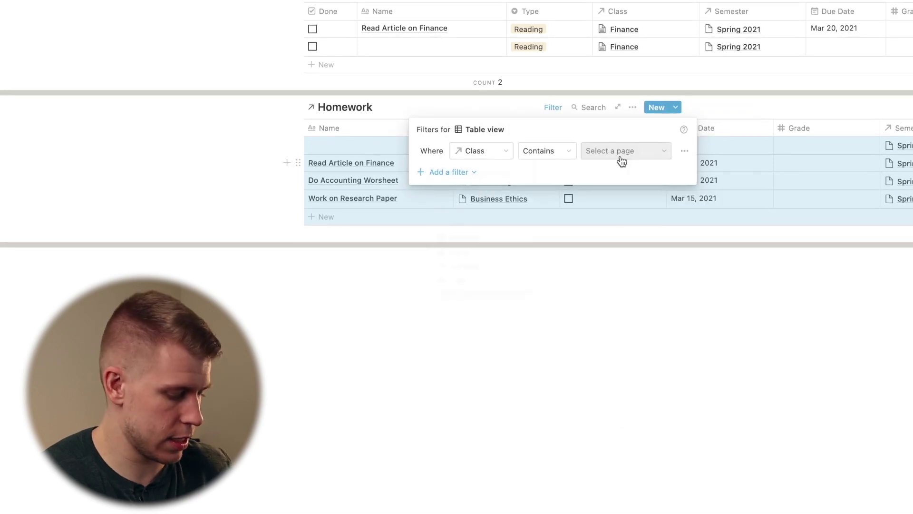
# Filter the linked Homework view to Class Finance and Semester Spring 2021
pyautogui.click(623, 151)
pyautogui.write('f')
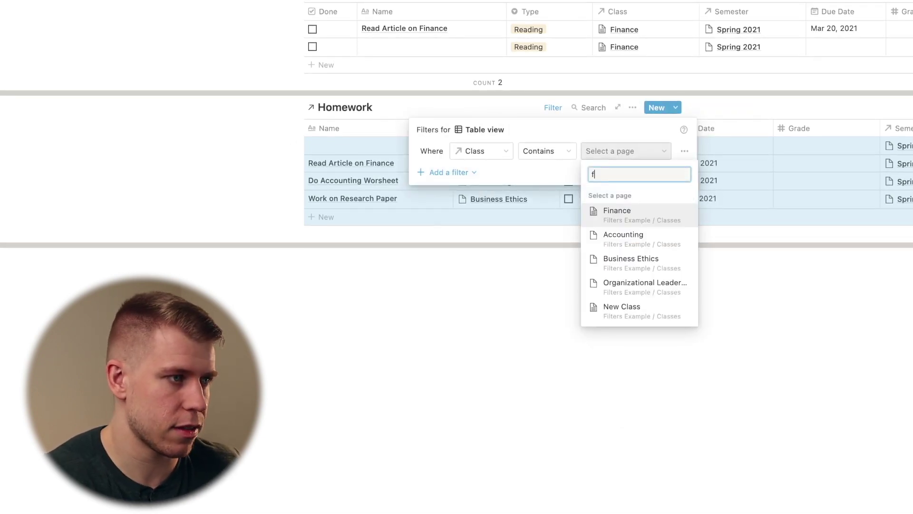
pyautogui.press('Return')
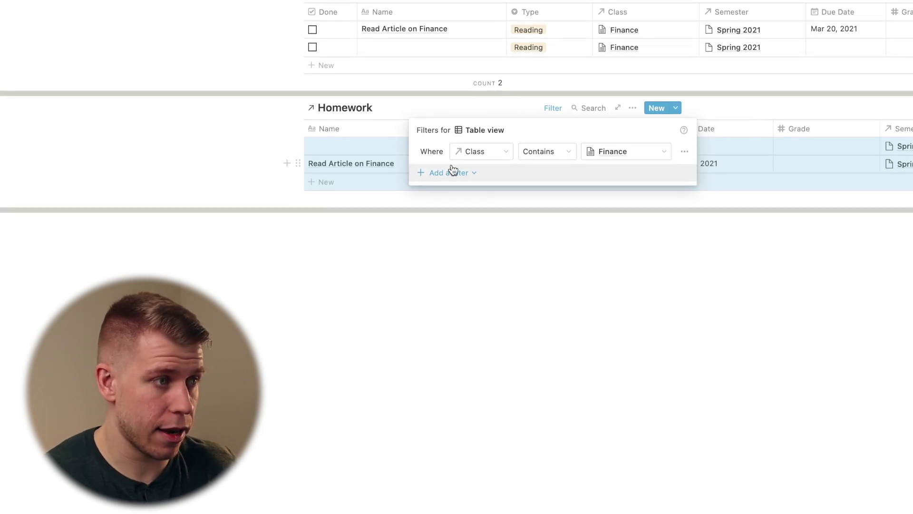
pyautogui.click(453, 171)
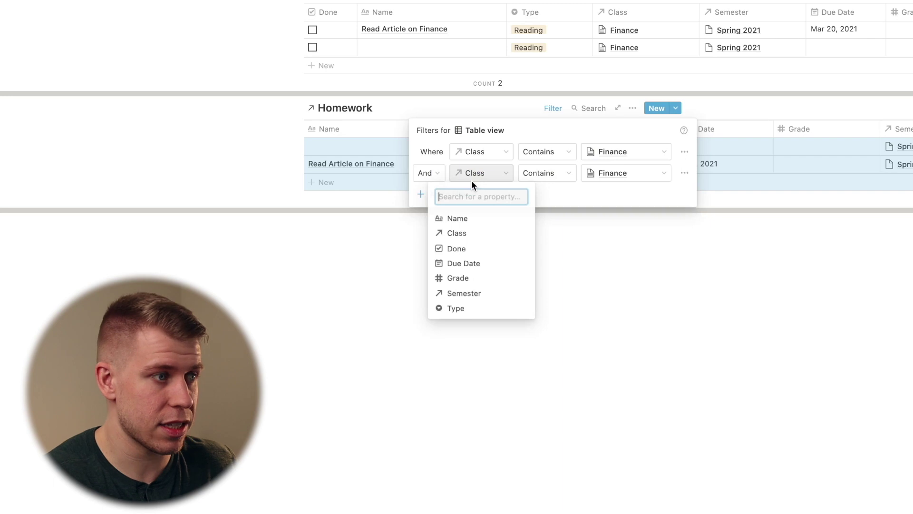
pyautogui.write('semester')
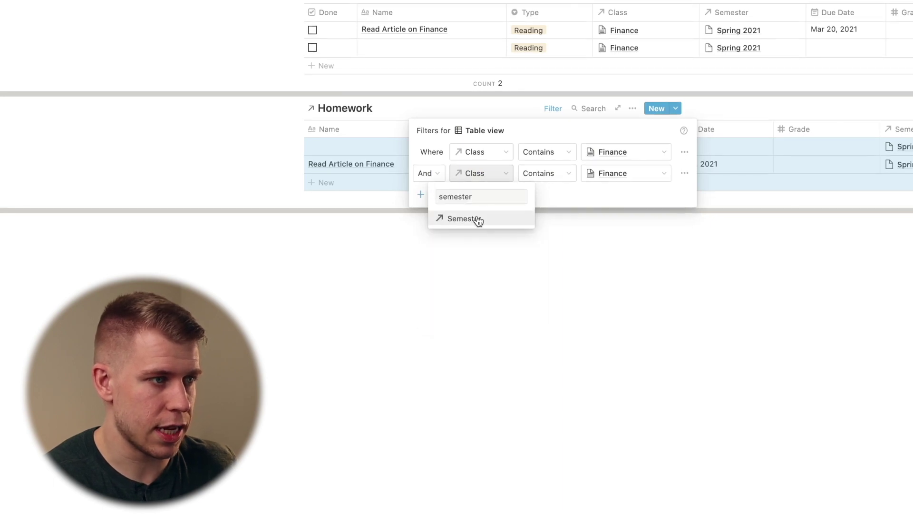
pyautogui.click(478, 220)
pyautogui.click(638, 177)
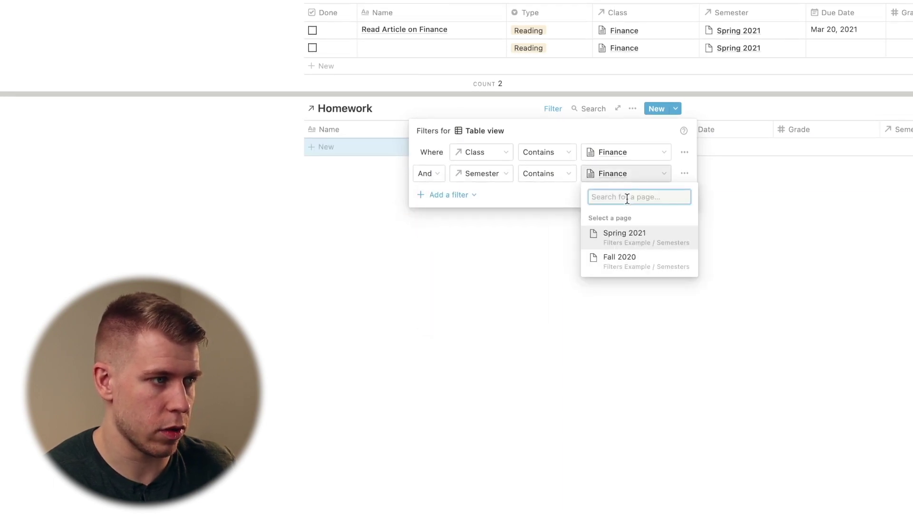
pyautogui.click(625, 233)
# Add filters for Type is not empty and Due Date is Today
pyautogui.click(448, 195)
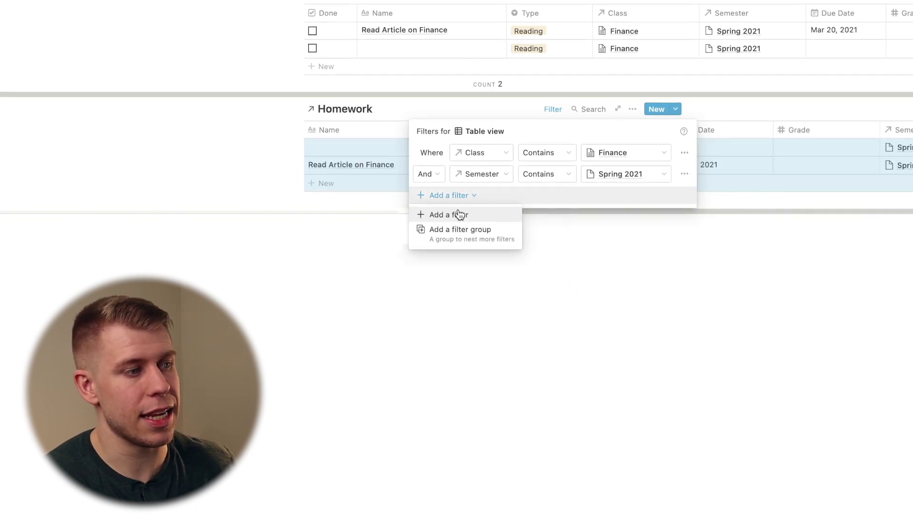
pyautogui.click(459, 215)
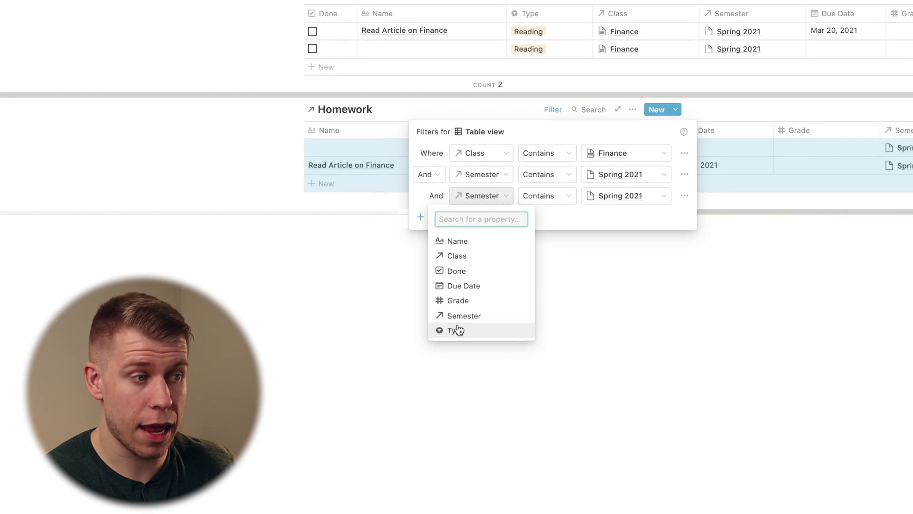
pyautogui.click(458, 330)
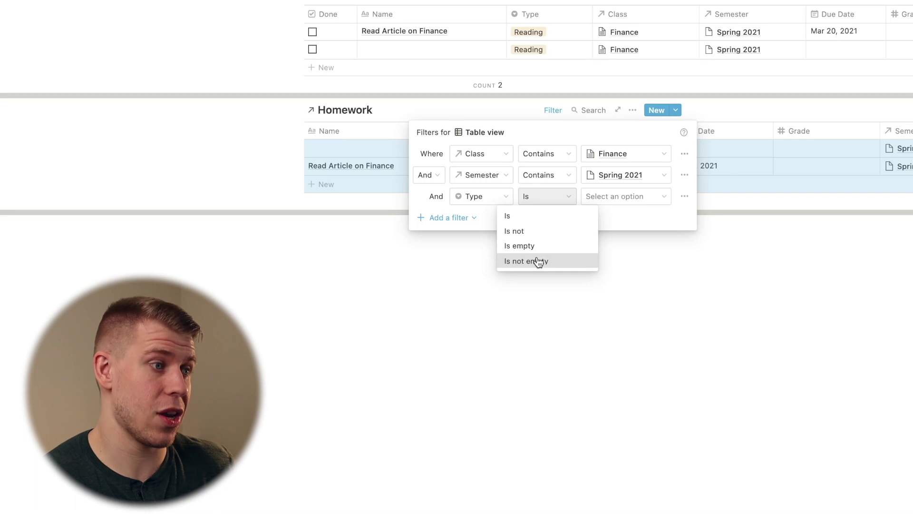
pyautogui.click(537, 261)
pyautogui.click(456, 217)
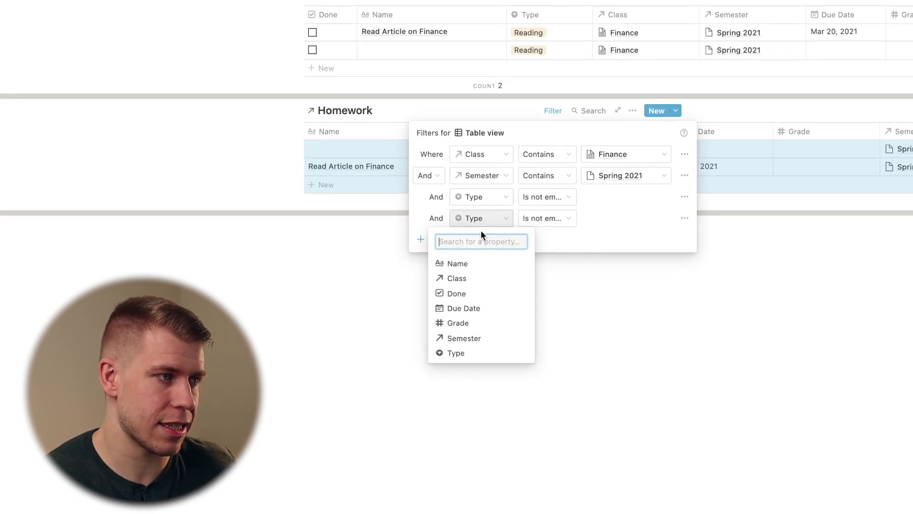
pyautogui.click(464, 308)
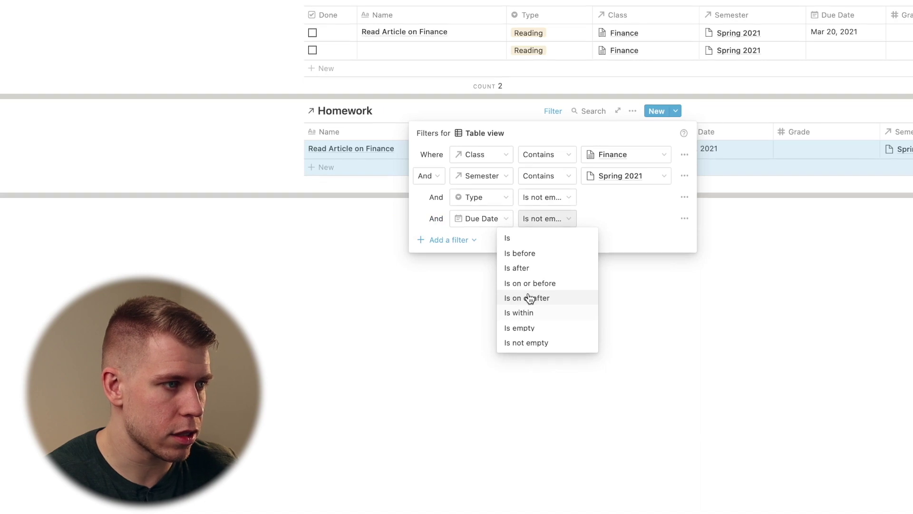
pyautogui.click(526, 238)
pyautogui.click(588, 219)
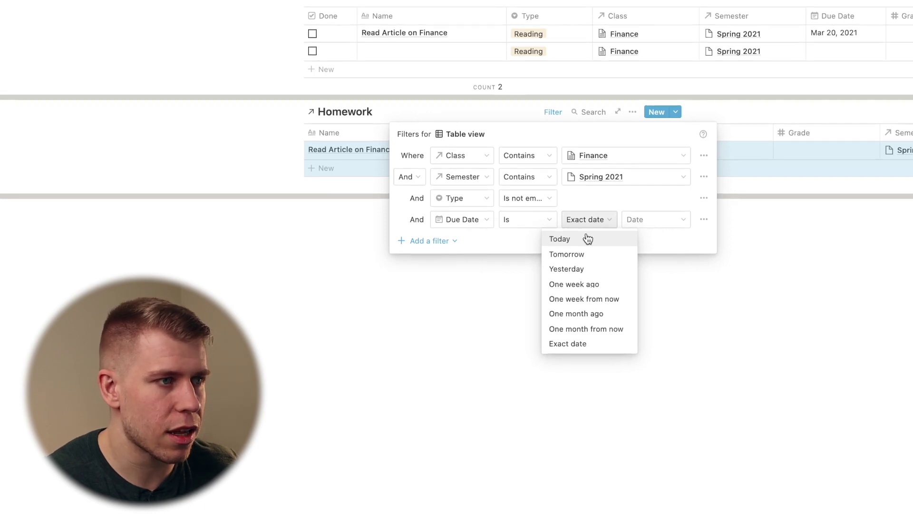
pyautogui.click(561, 239)
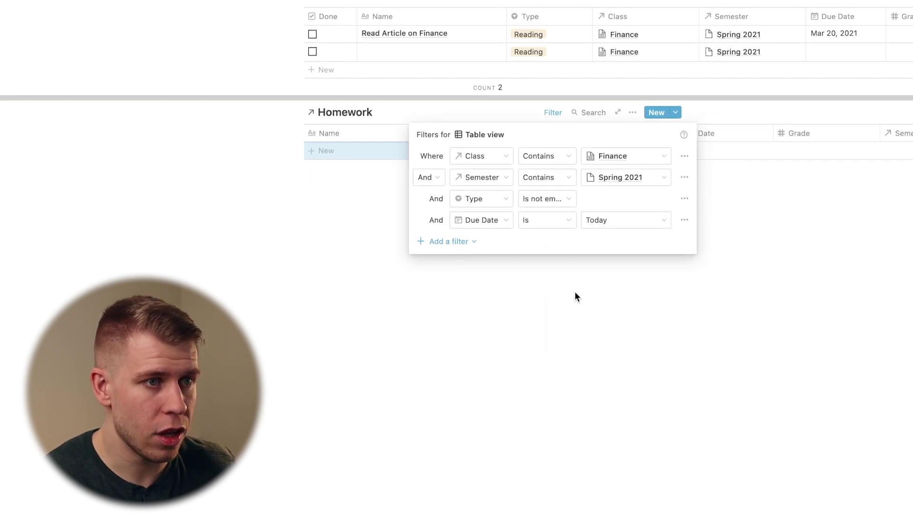
pyautogui.click(575, 292)
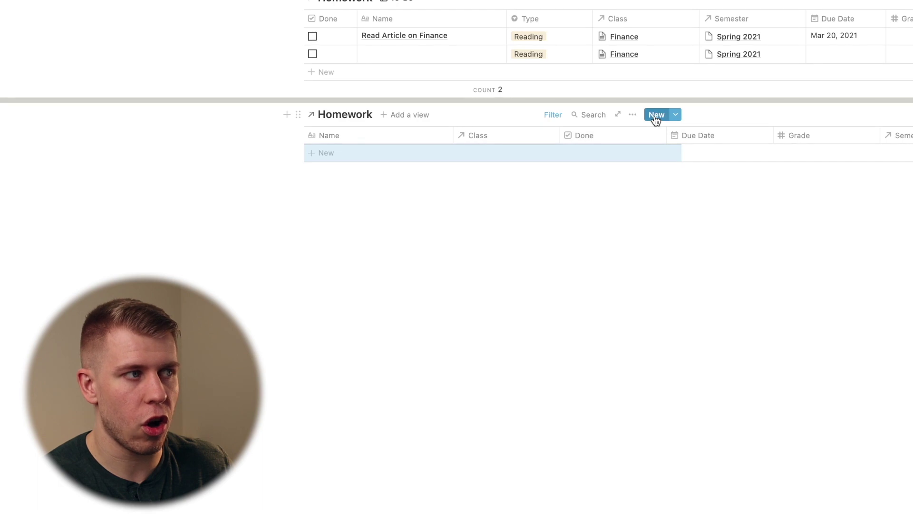
# Create a new 'Read Book' homework entry from the filtered Homework table
pyautogui.click(657, 114)
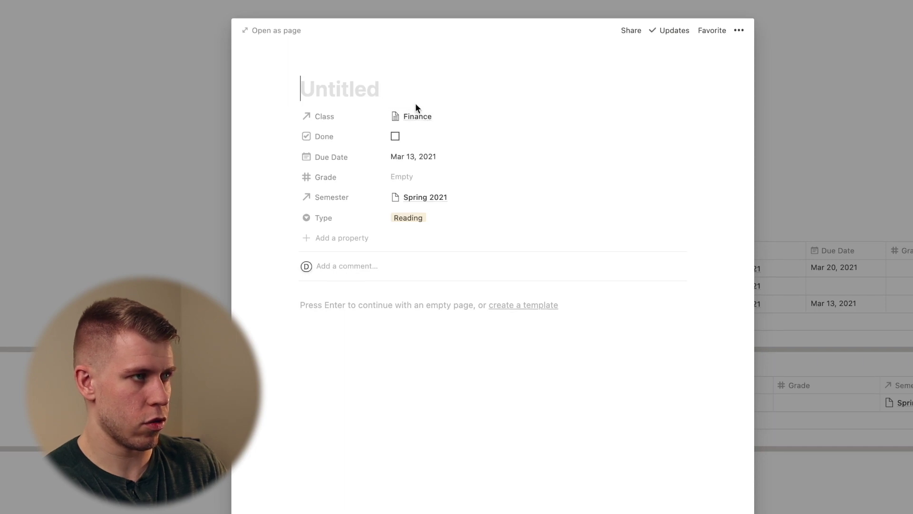
pyautogui.write('Read ')
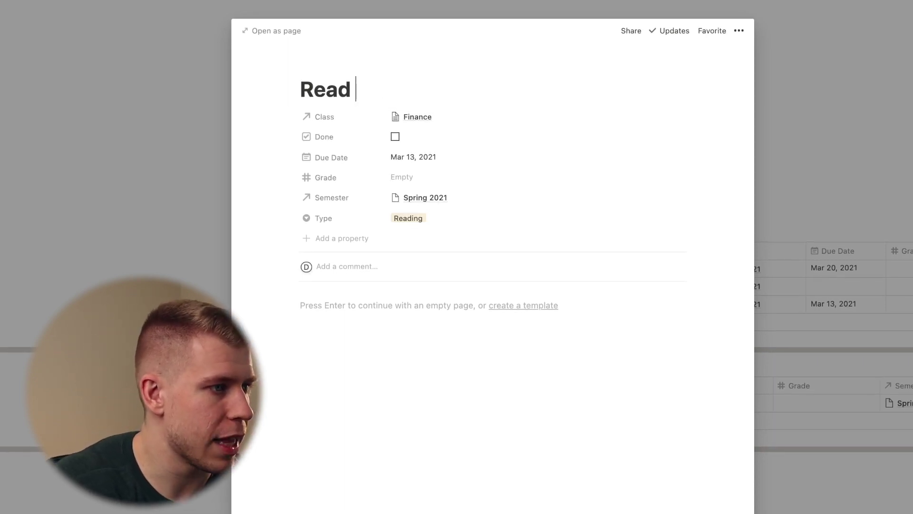
pyautogui.write('Book')
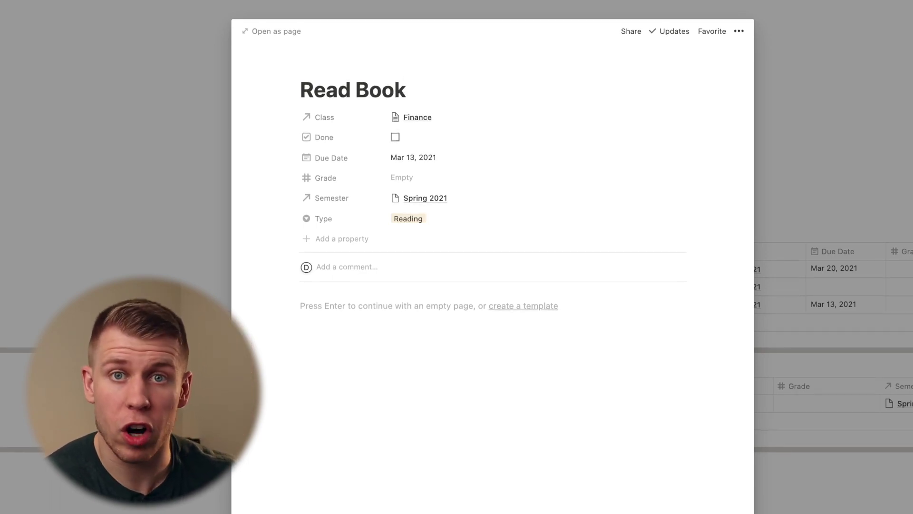
pyautogui.press('Escape')
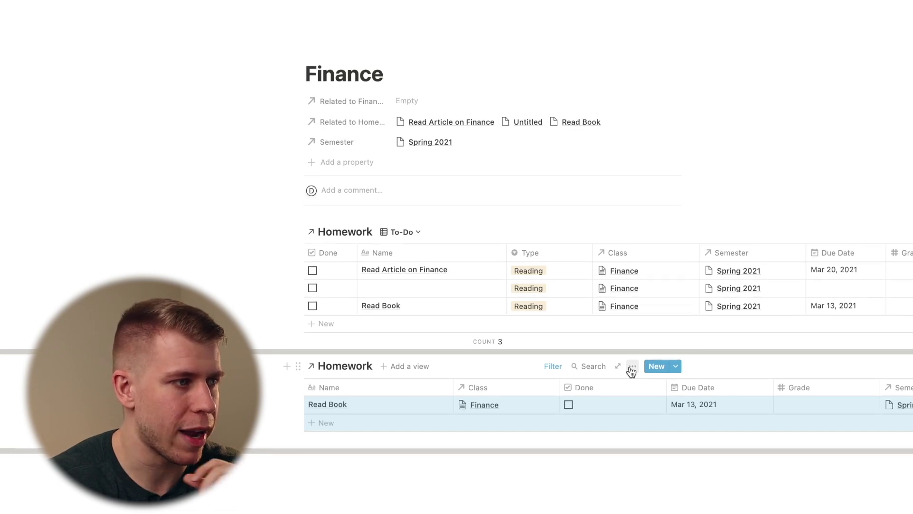
# Check the lower table's Type filter, then delete the Read Book row
pyautogui.click(553, 366)
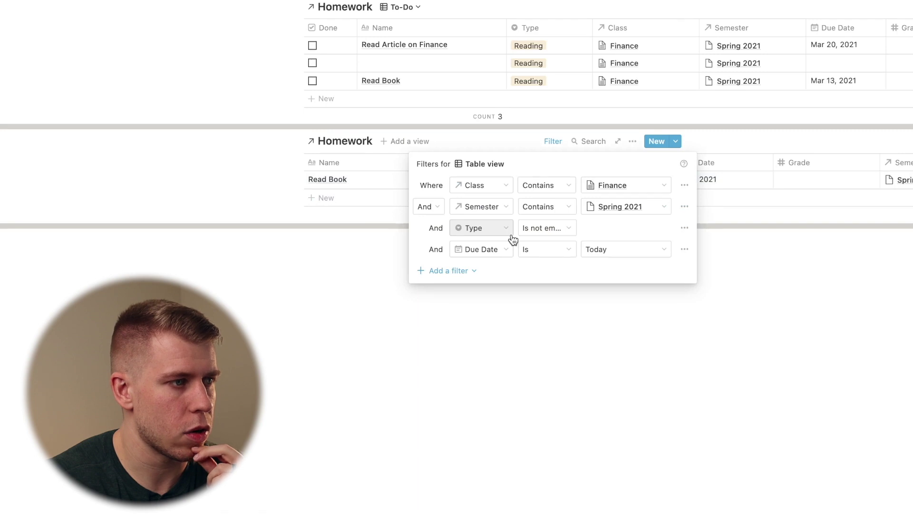
pyautogui.click(524, 230)
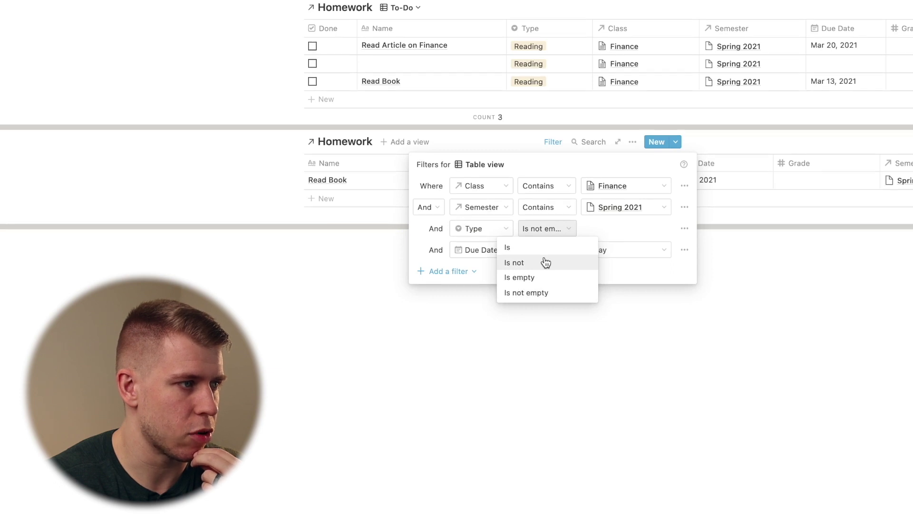
pyautogui.rightClick(361, 181)
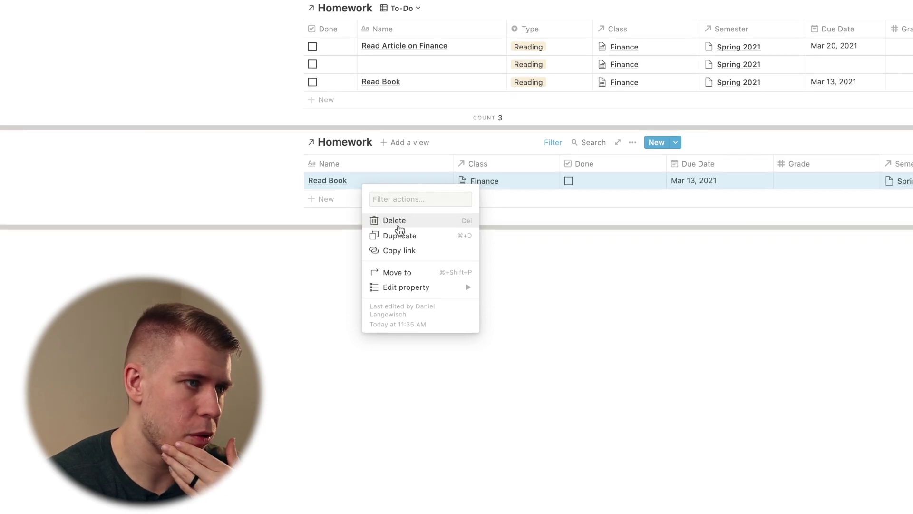
pyautogui.click(399, 225)
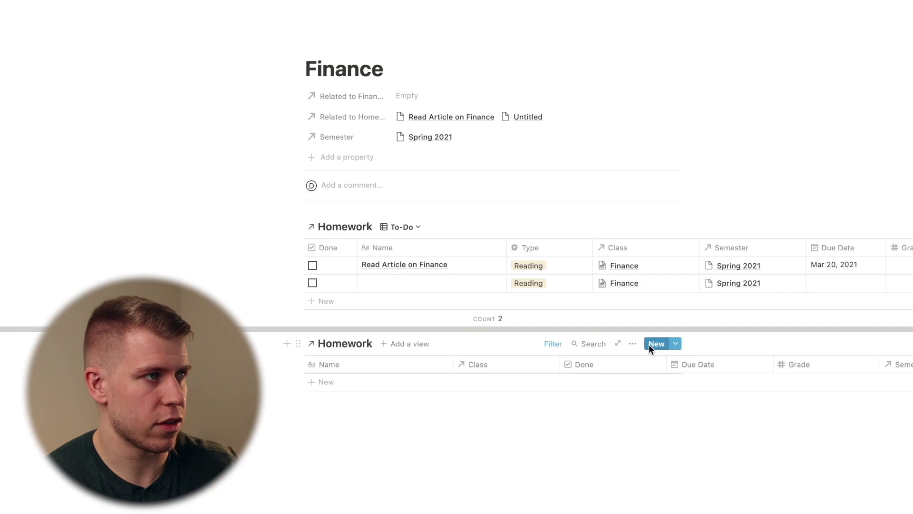
# Create another 'Read Book' entry from the lower Homework table's New button
pyautogui.click(648, 344)
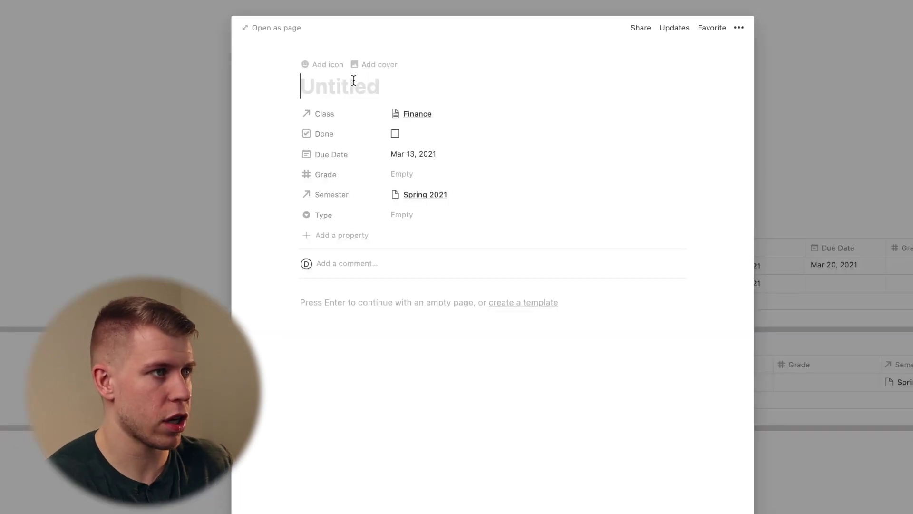
pyautogui.write('Read Book')
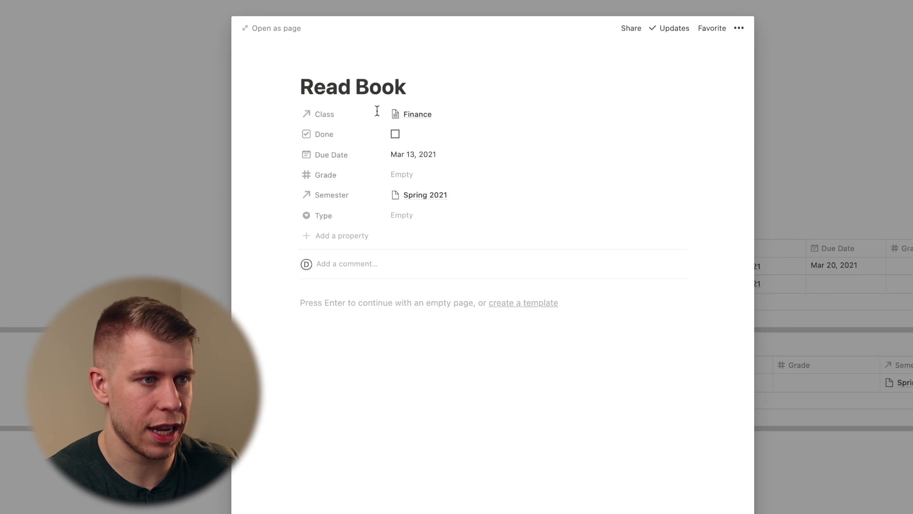
pyautogui.press('Escape')
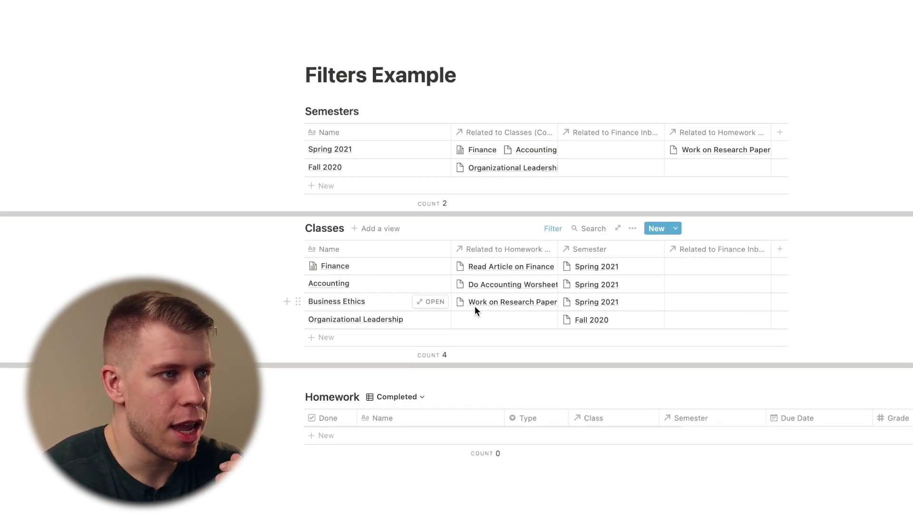
# Open the Classes database's New Class template and expand it to a full page
pyautogui.click(667, 237)
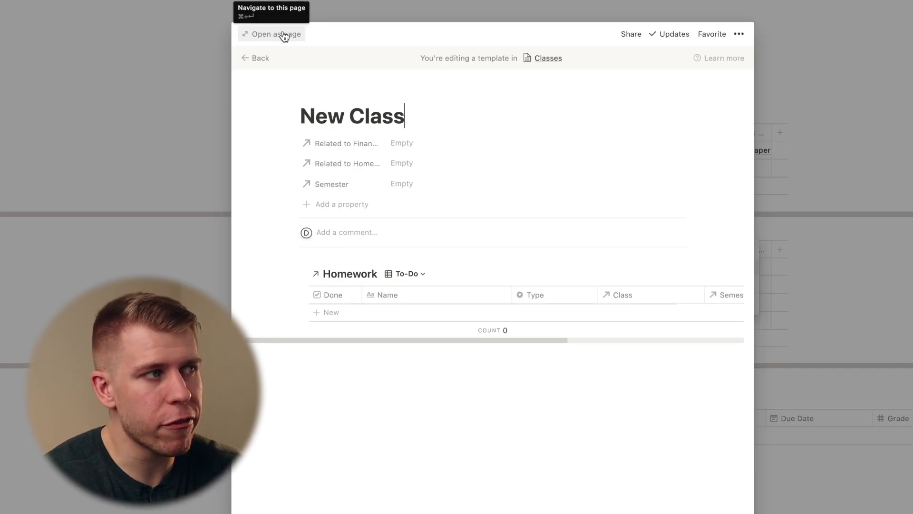
pyautogui.click(283, 34)
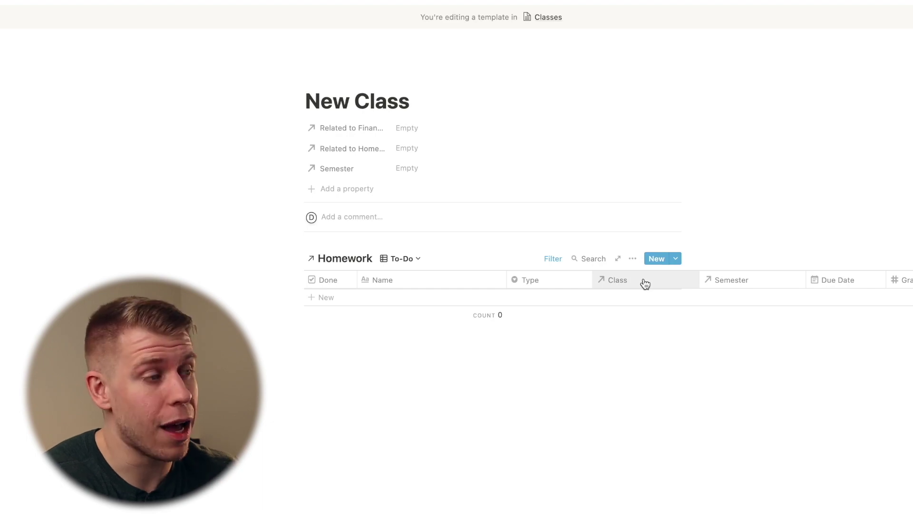
# Filter the template's To-Do table to Done unchecked, Class New Class, Semester Spring 2021
pyautogui.click(554, 259)
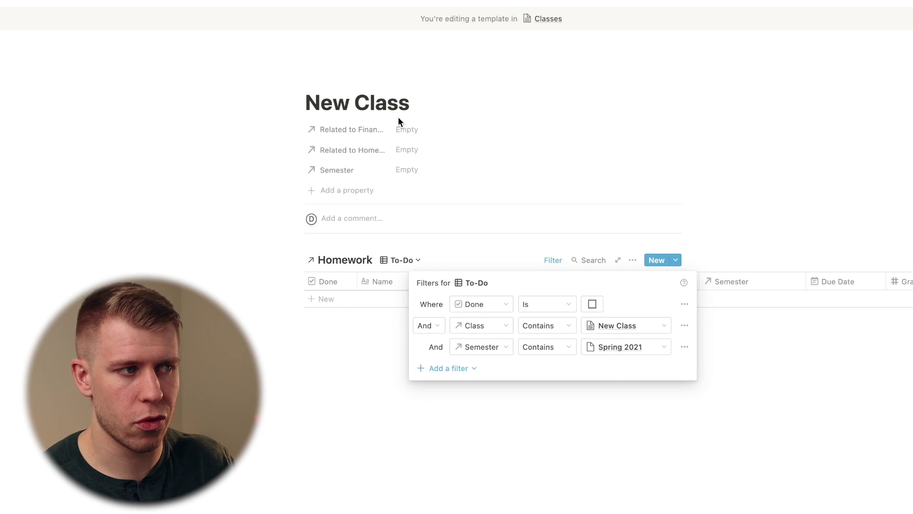
pyautogui.click(271, 344)
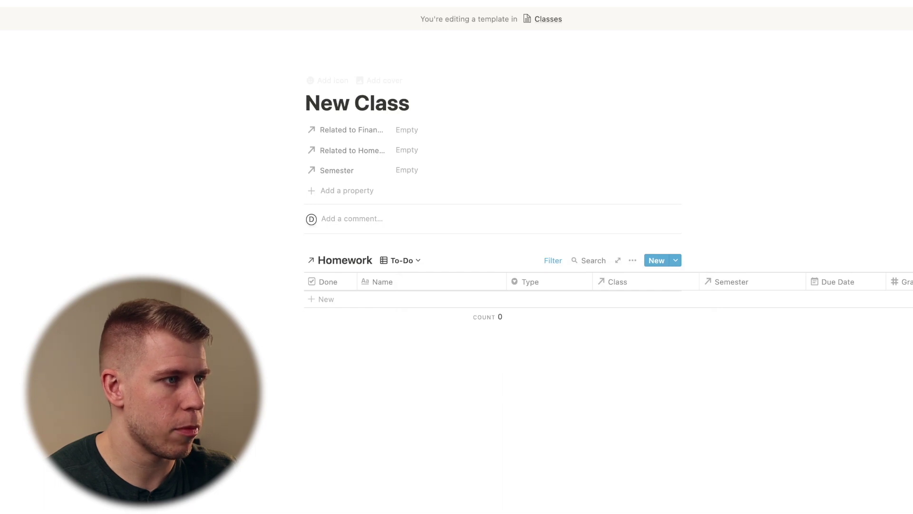
# Add an 'Economics' class with Semester Spring 2021 and open it as a full page
pyautogui.press('Escape')
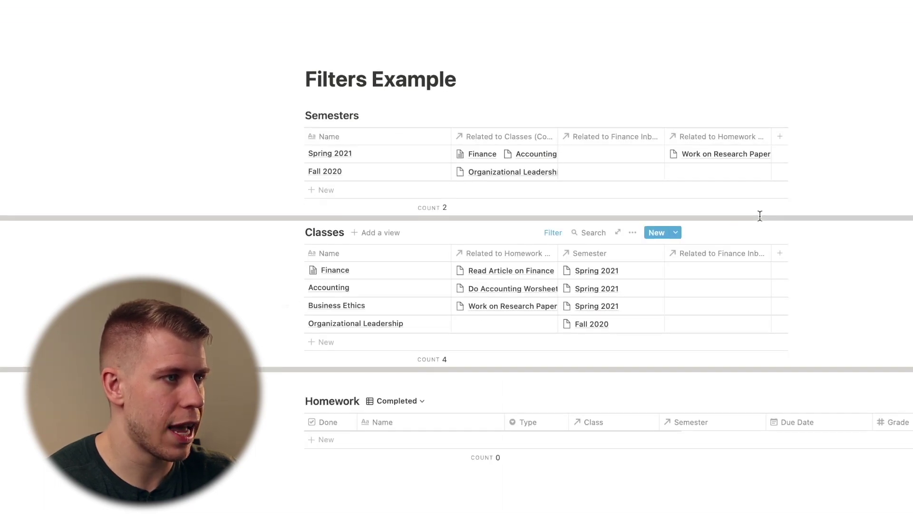
pyautogui.click(656, 232)
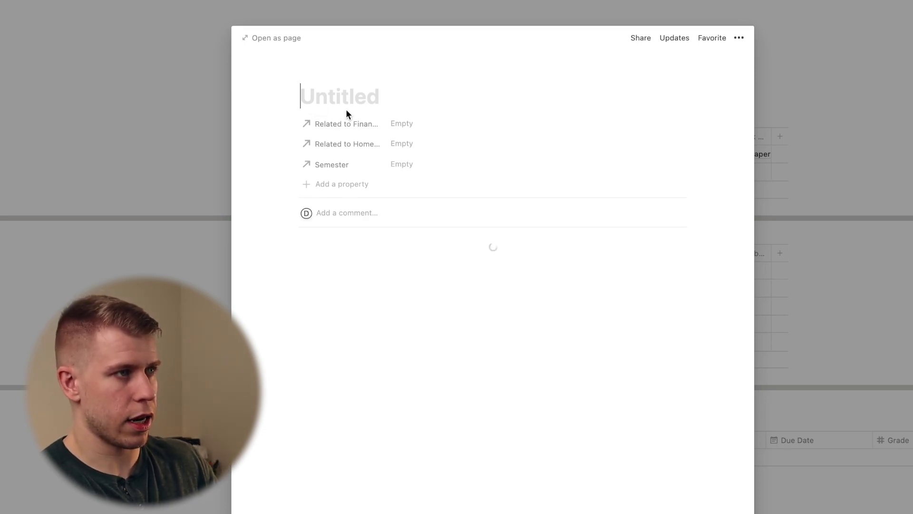
pyautogui.write('Econom')
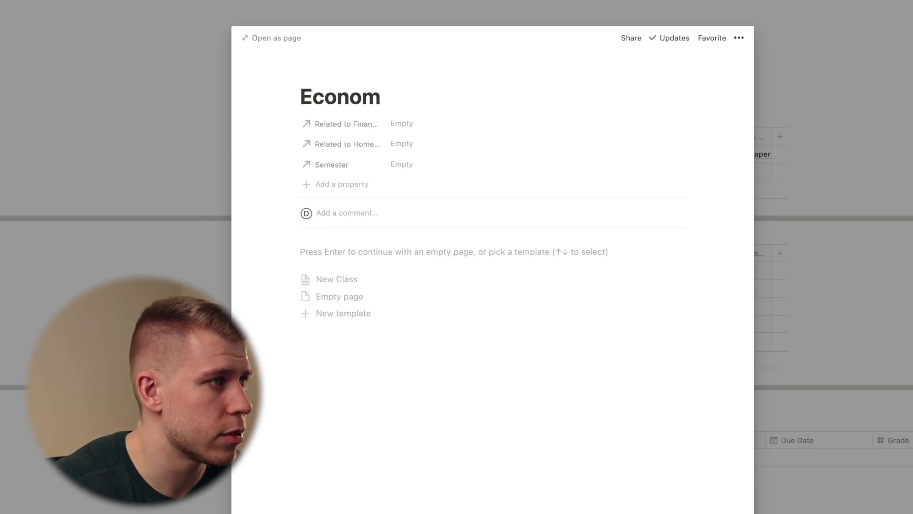
pyautogui.write('ics')
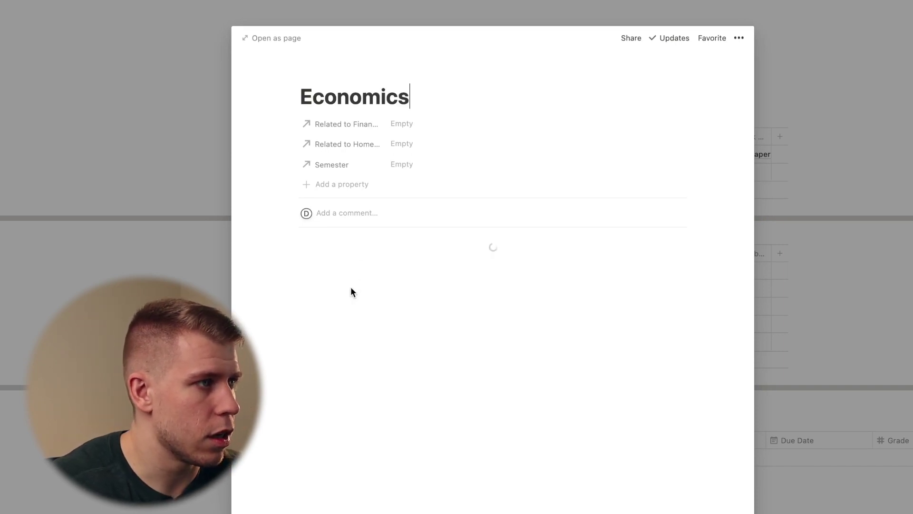
pyautogui.click(419, 164)
pyautogui.press('Return')
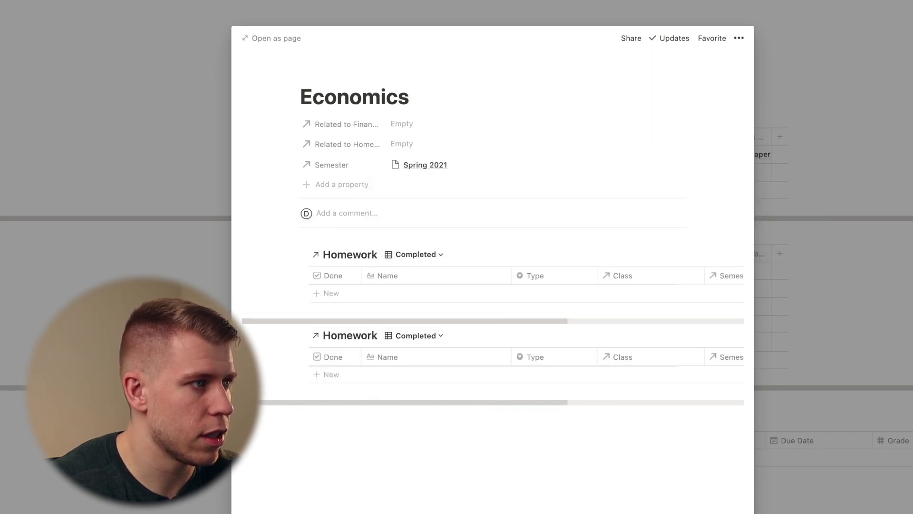
pyautogui.press('super+Return')
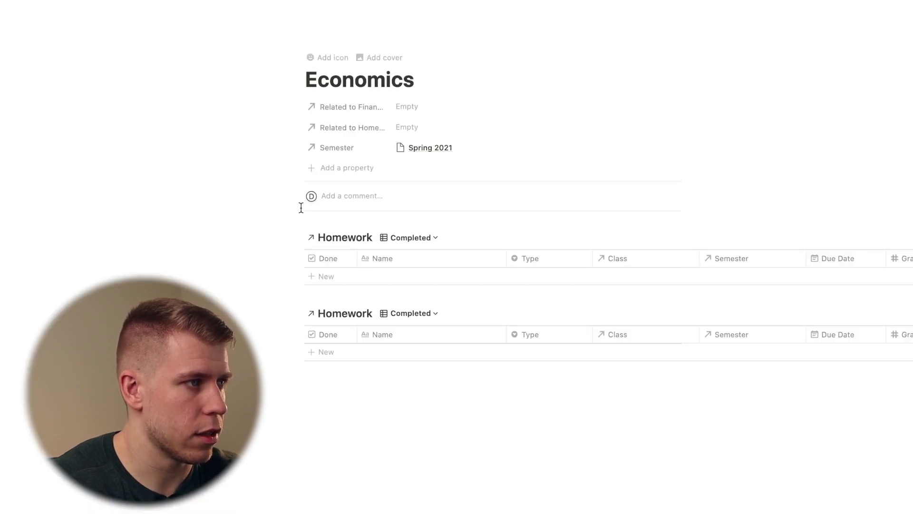
pyautogui.click(407, 237)
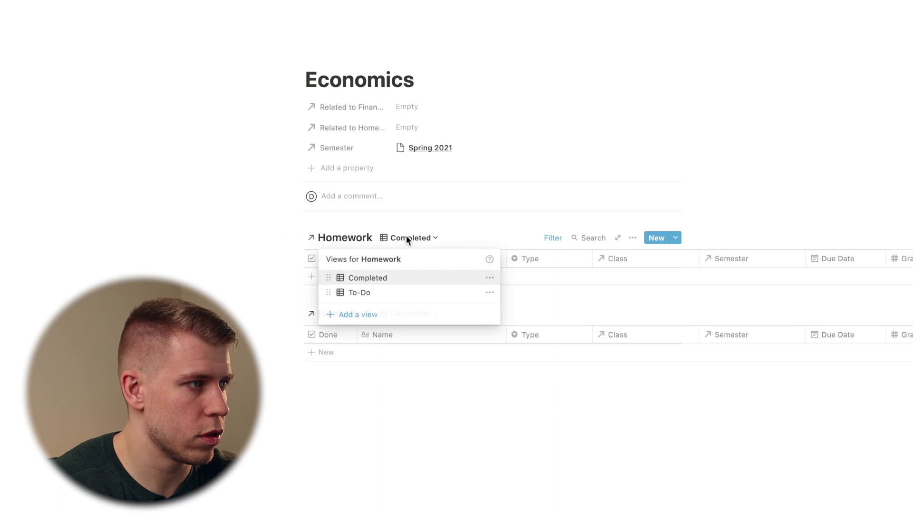